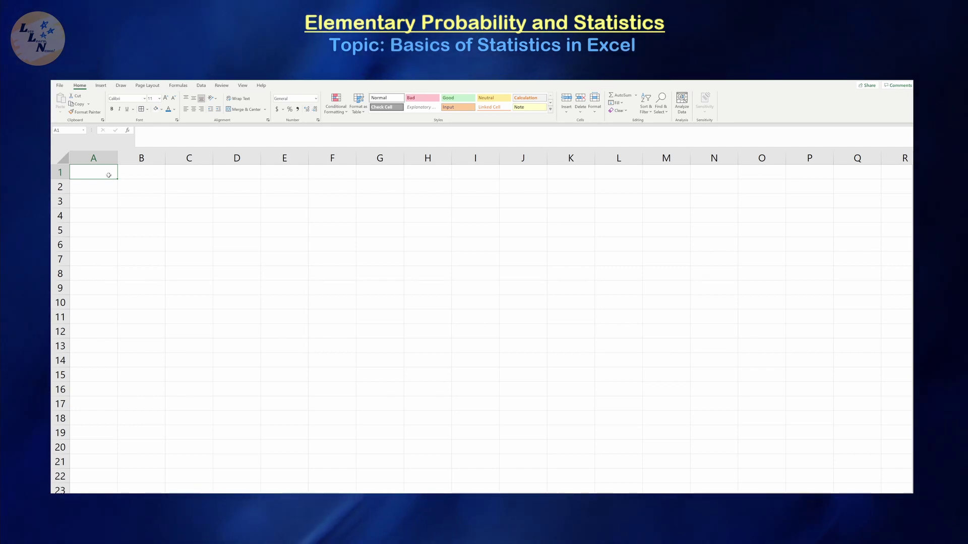
# Type some throwaway test text in A1, then clear it so A1 is empty.
pyautogui.write('lksjdlfkjsdlkfjlskdjflskdjflksdjflkjsdlkfjsldkjf')
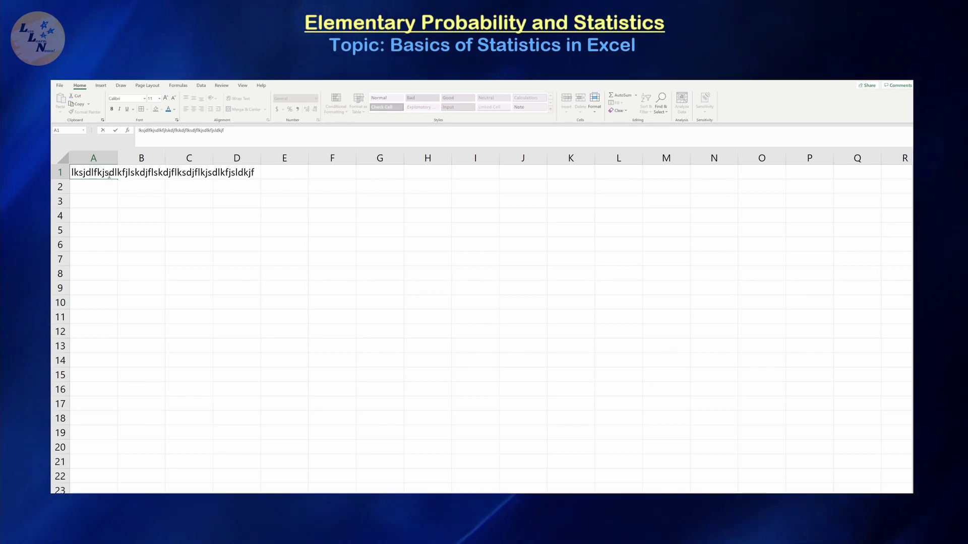
pyautogui.doubleClick(109, 174)
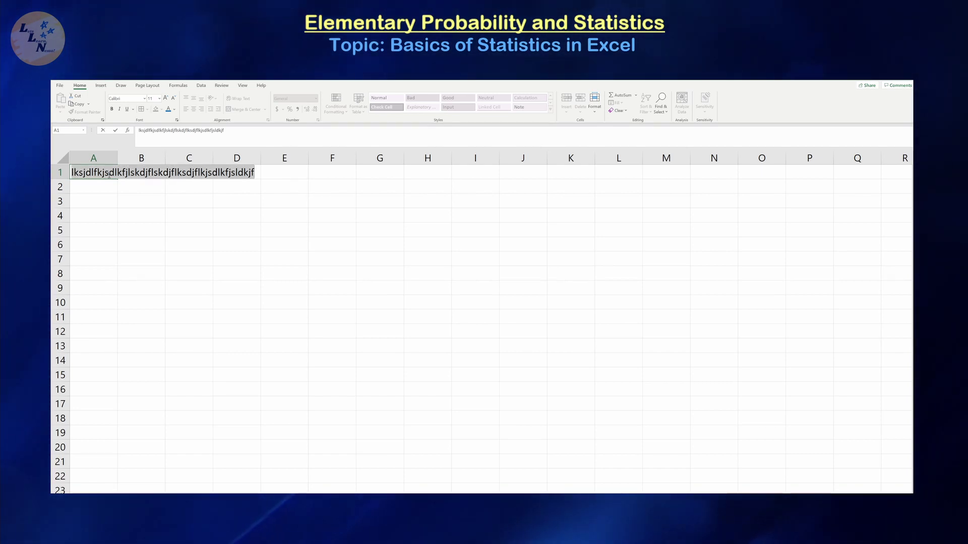
pyautogui.press('BackSpace')
pyautogui.press('Return')
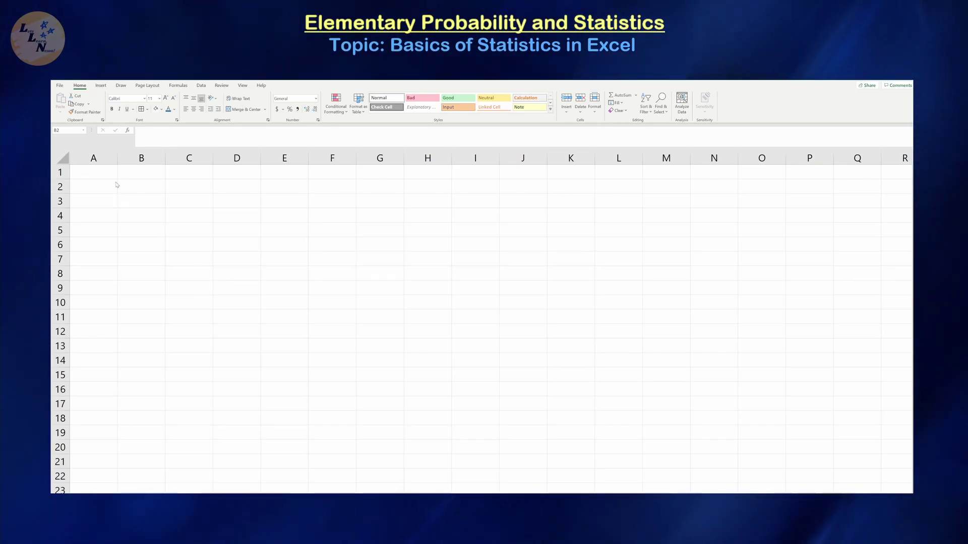
# Enter =RANDBETWEEN(1, 1000) in B2 to get a random whole number.
pyautogui.click(144, 187)
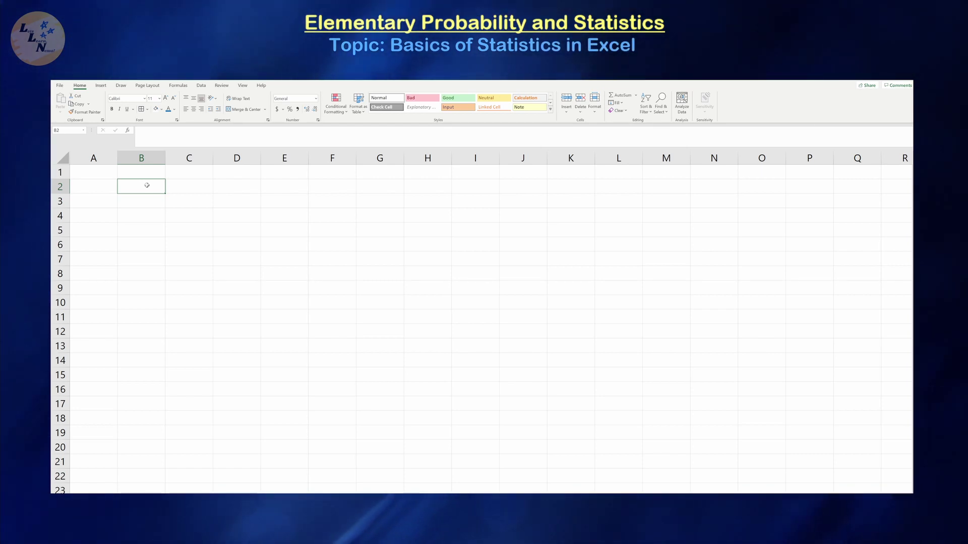
pyautogui.write('=rand')
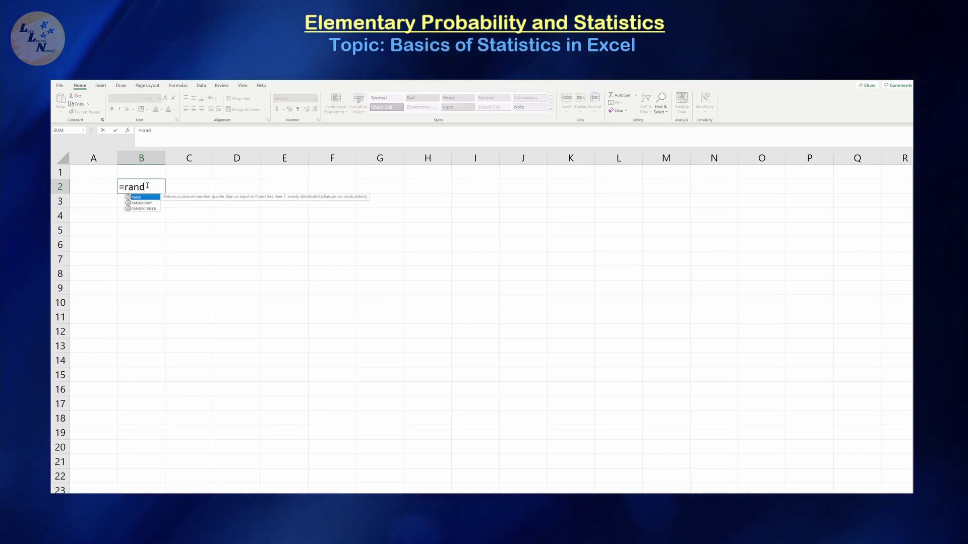
pyautogui.write('between(')
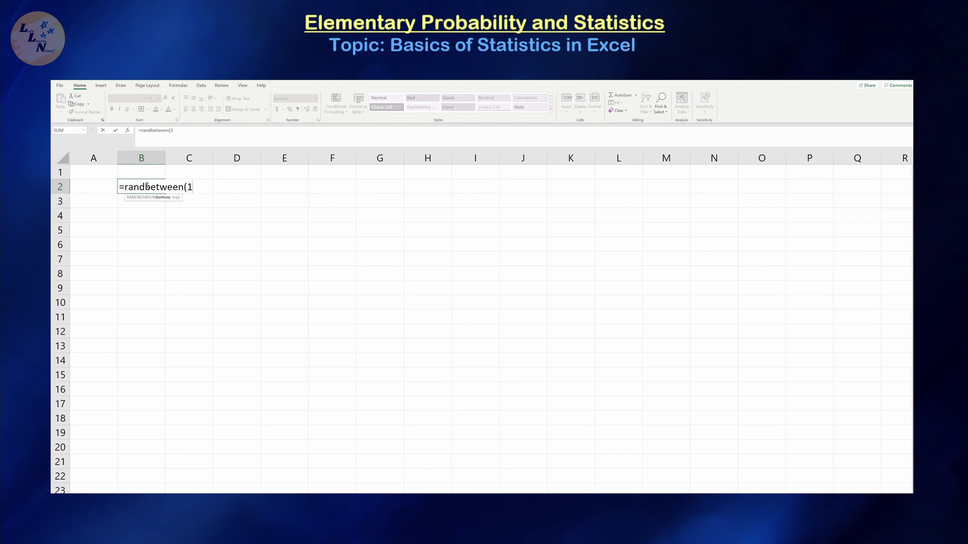
pyautogui.write('1, 1000')
pyautogui.press('Return')
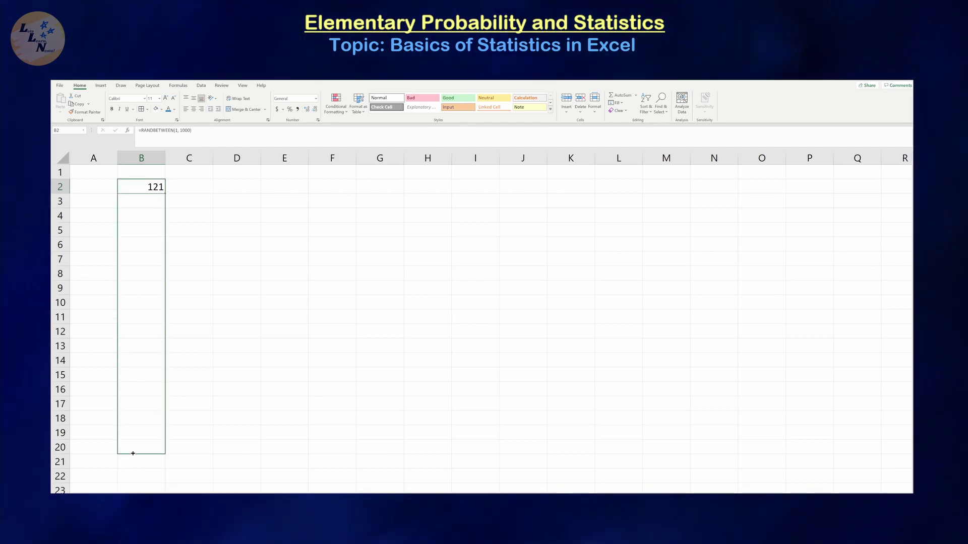
# Fill the random formula down to B20, put 1 in D3:D16, and copy B2:B20.
pyautogui.moveTo(134, 453); pyautogui.dragTo(134, 454)
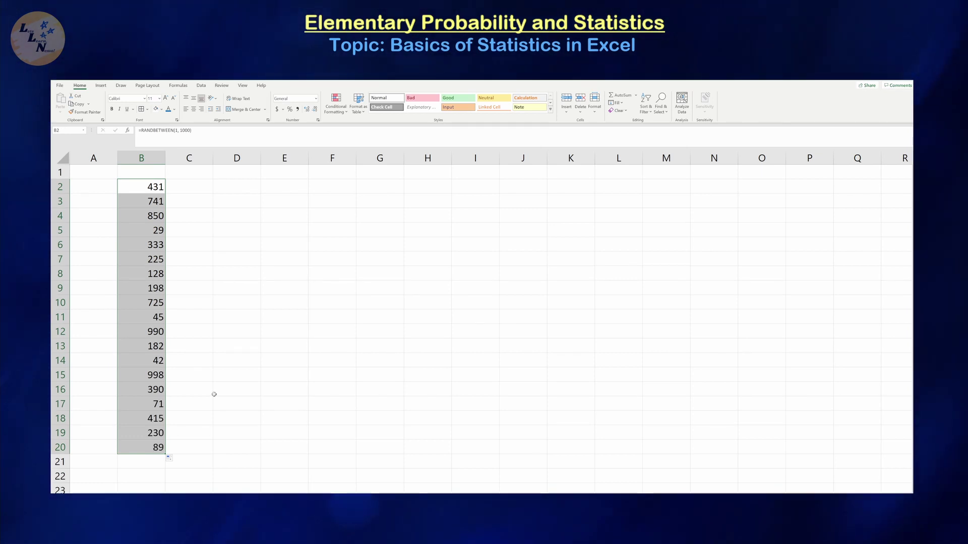
pyautogui.click(256, 200)
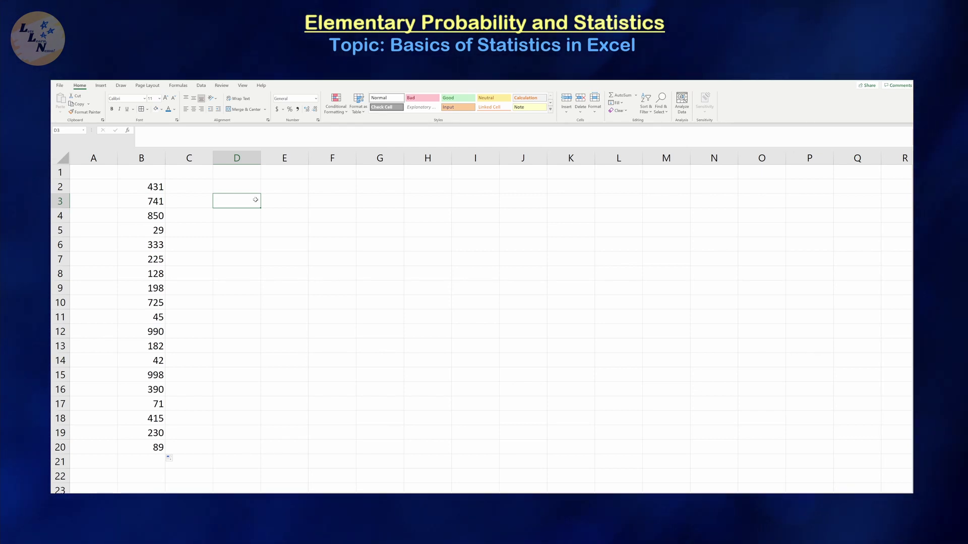
pyautogui.write('1')
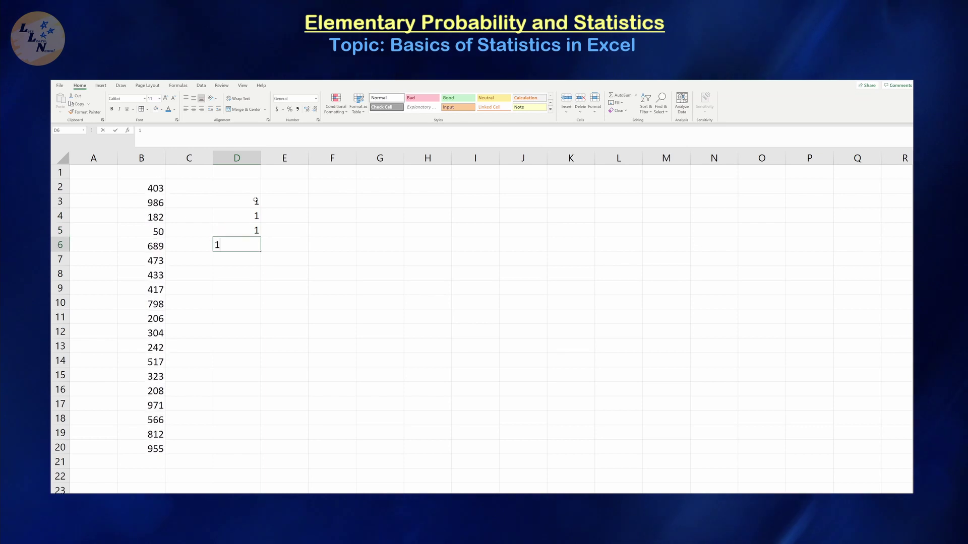
pyautogui.write(' 1 1 1 1 1 1 1 1 1 1 1 1 1')
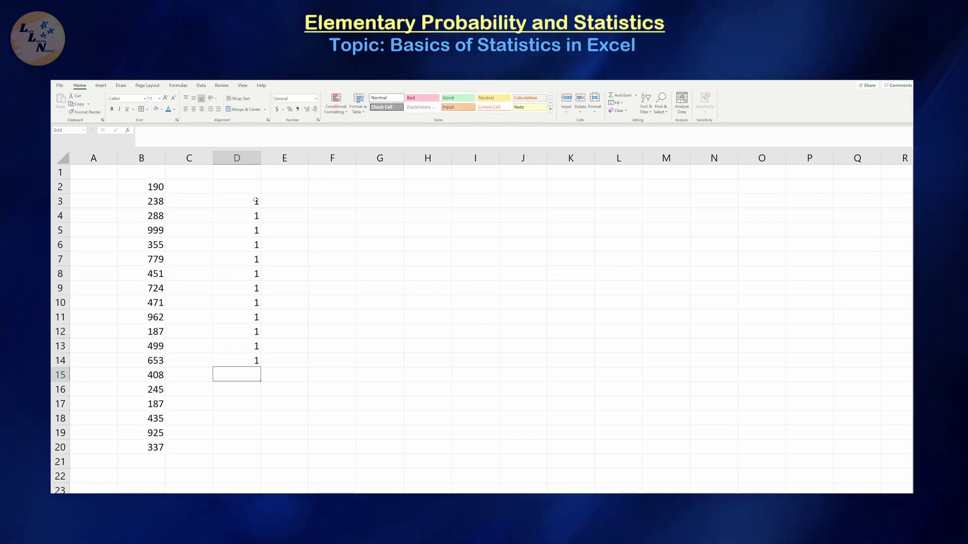
pyautogui.press('Return')
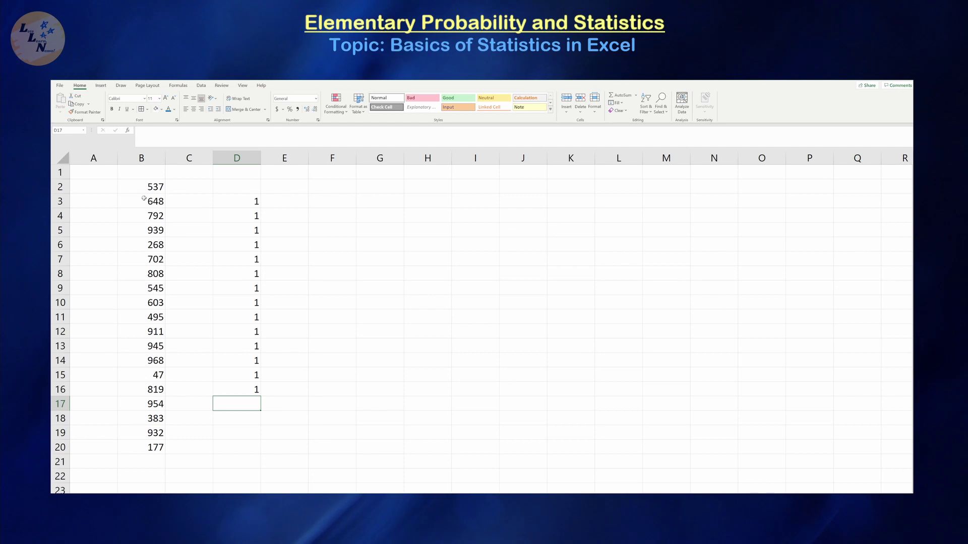
pyautogui.moveTo(143, 191); pyautogui.dragTo(146, 448)
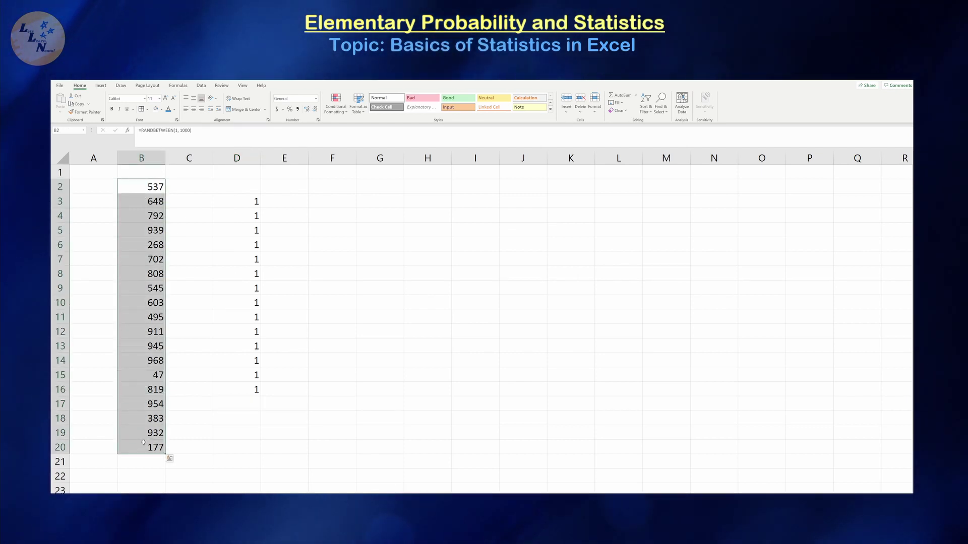
pyautogui.hotkey('ctrl', 'c')
# Paste the copied random numbers into A2 as values only.
pyautogui.click(106, 188)
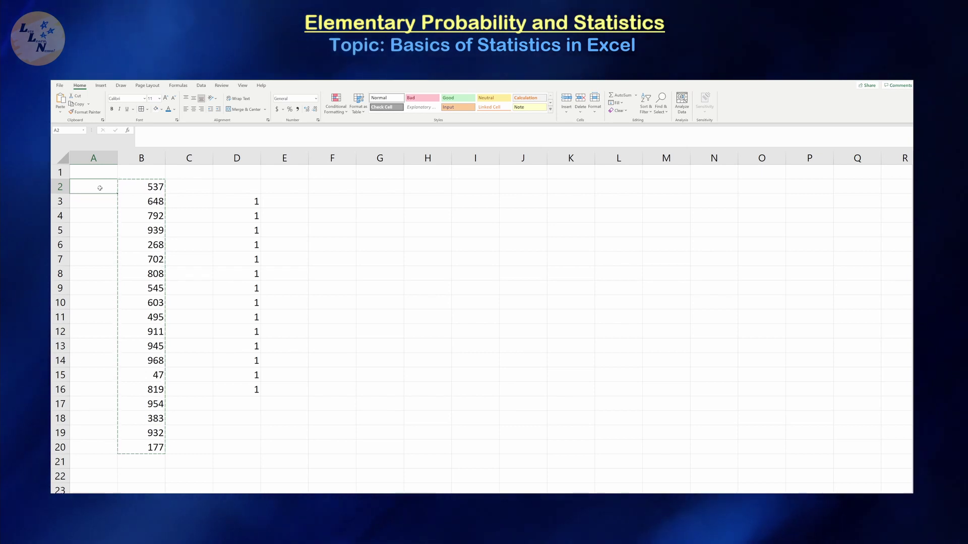
pyautogui.rightClick(102, 189)
pyautogui.click(127, 225)
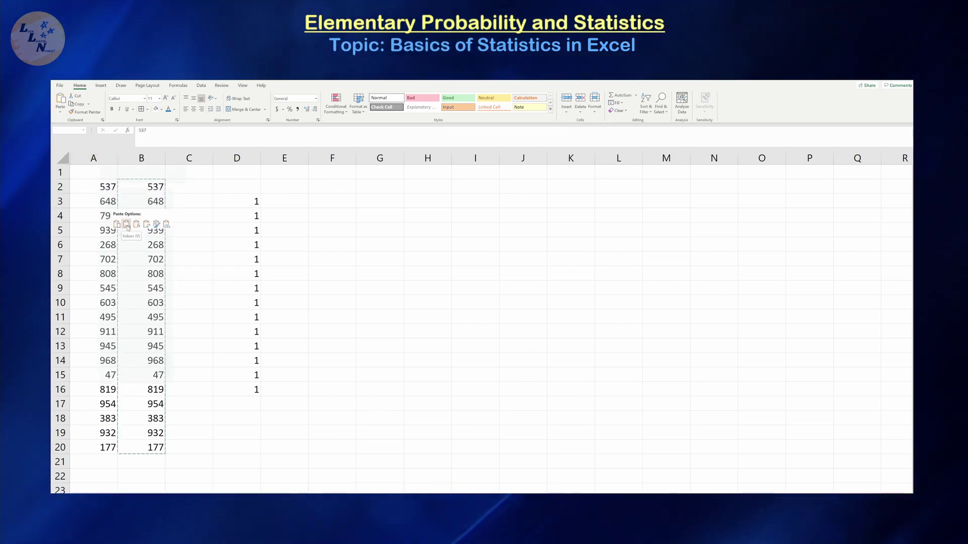
# Enter a column of 1s from E3 down to E12, and 11 in E14.
pyautogui.click(298, 204)
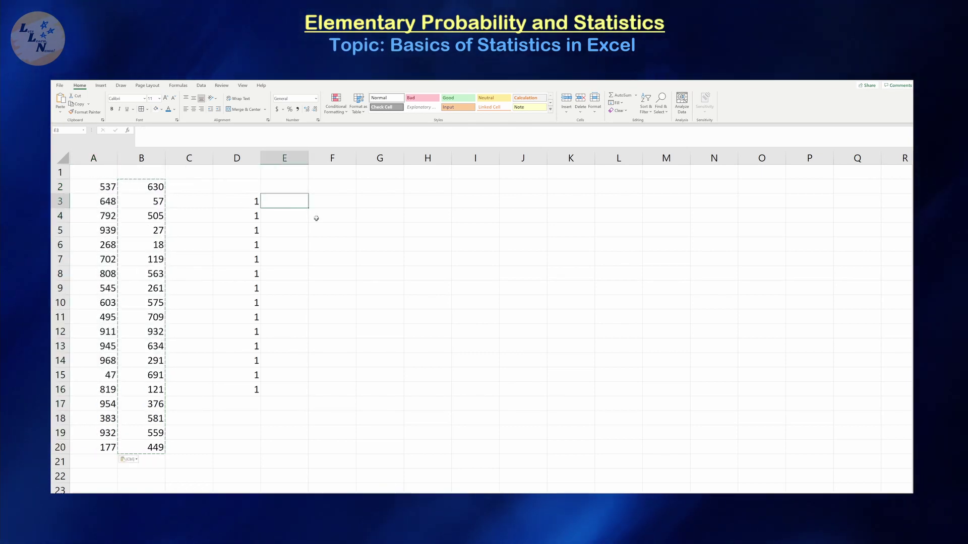
pyautogui.write('1')
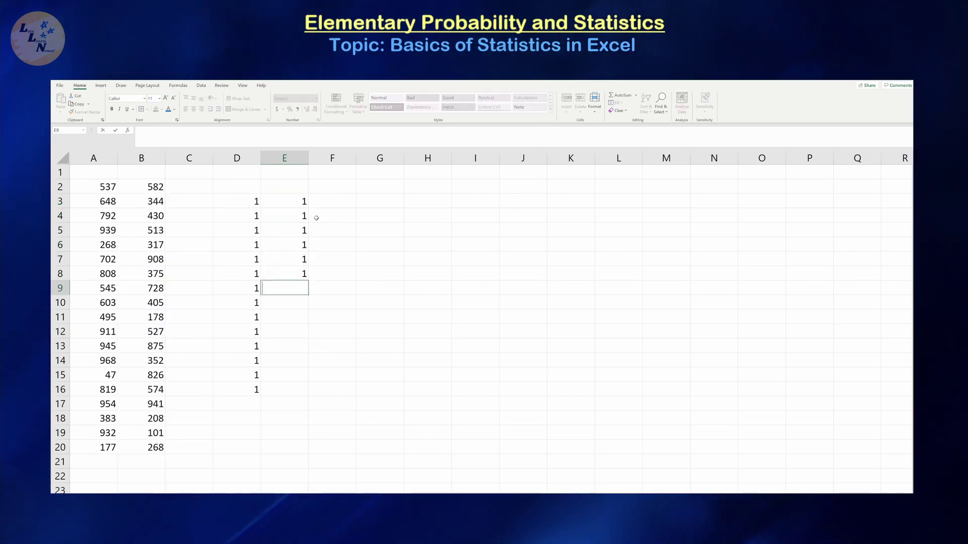
pyautogui.write(' 1 1 1 1 1 1 1 1 1')
pyautogui.press('Return')
pyautogui.press('Return')
pyautogui.write('11')
pyautogui.press('Return')
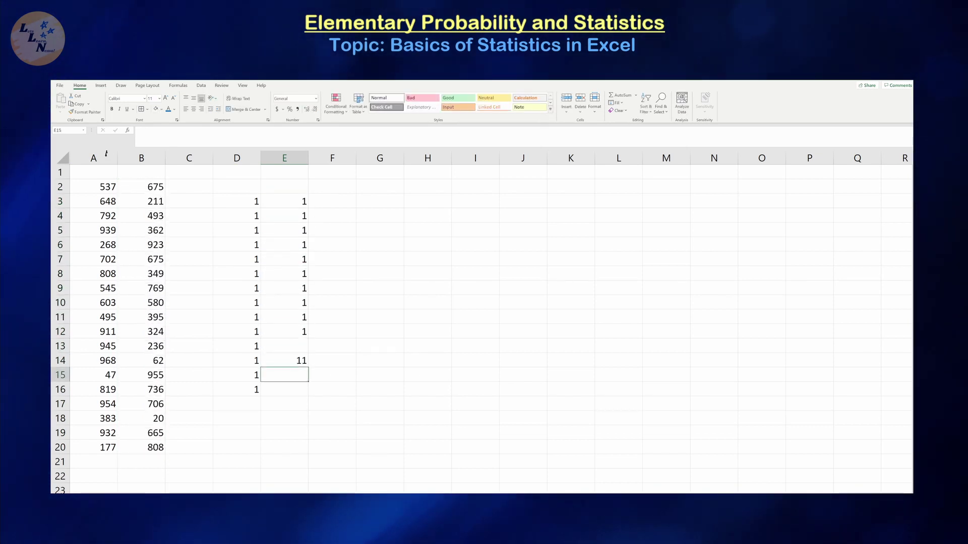
# Clear all the scratch cells in B2:G21.
pyautogui.moveTo(136, 182); pyautogui.dragTo(398, 449)
pyautogui.press('Delete')
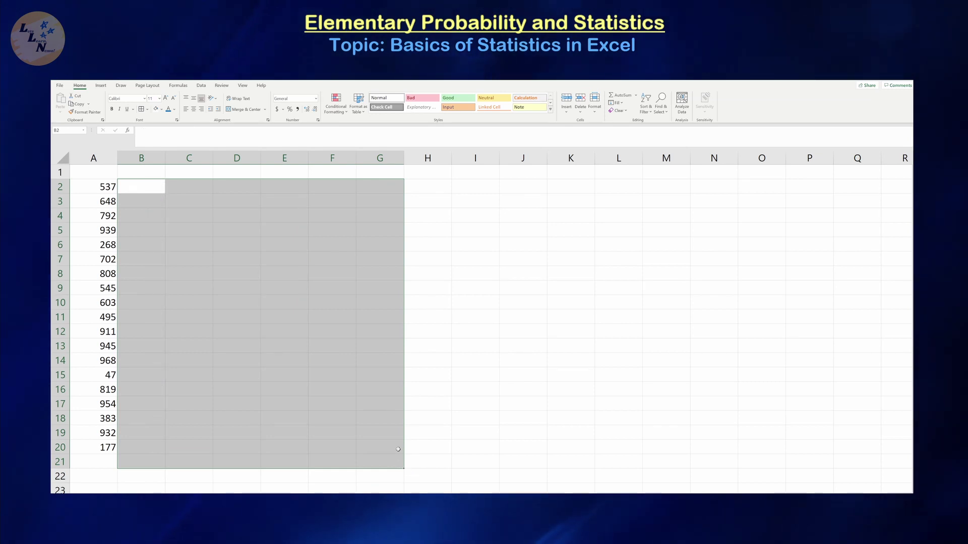
pyautogui.click(442, 249)
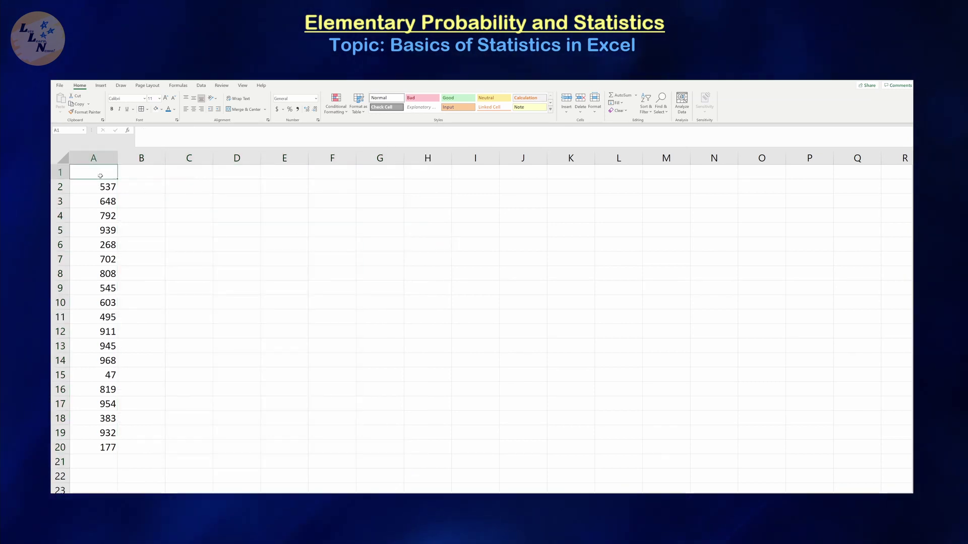
# Add the header 'Sample X' in A1 and centre column A.
pyautogui.write('Sample X')
pyautogui.press('Return')
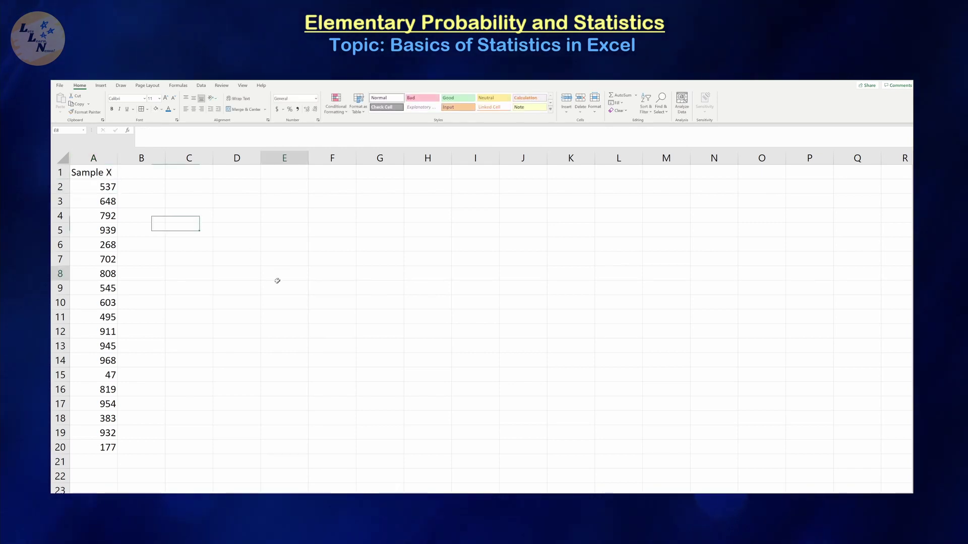
pyautogui.click(93, 158)
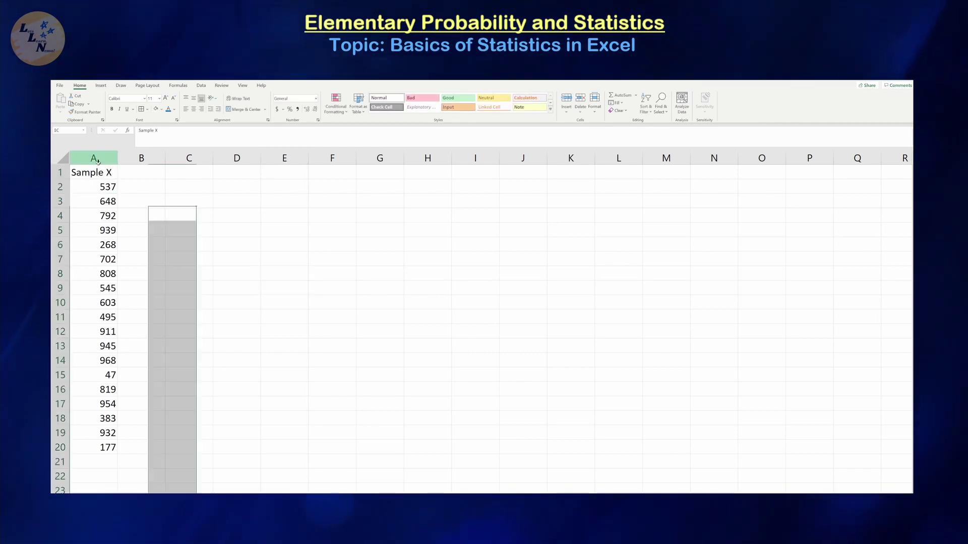
pyautogui.click(195, 110)
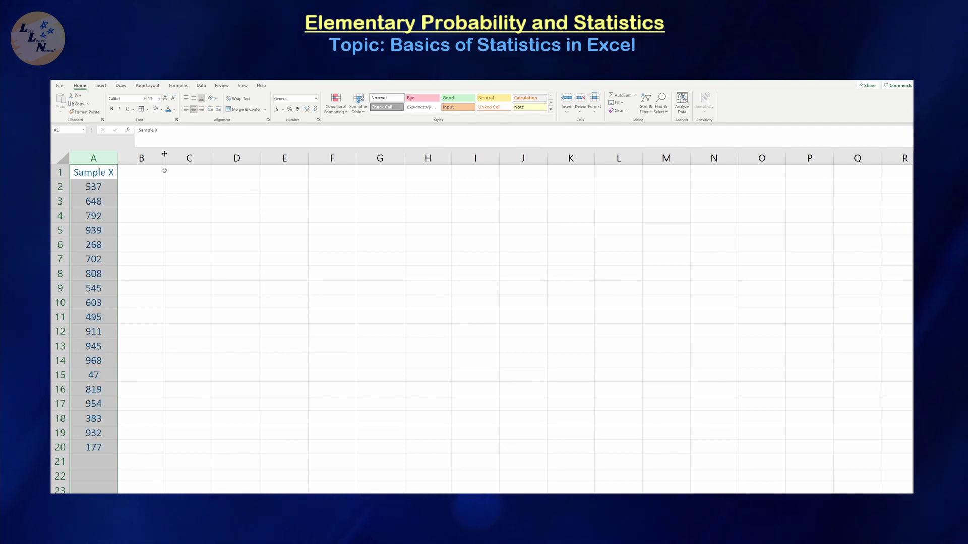
pyautogui.click(221, 269)
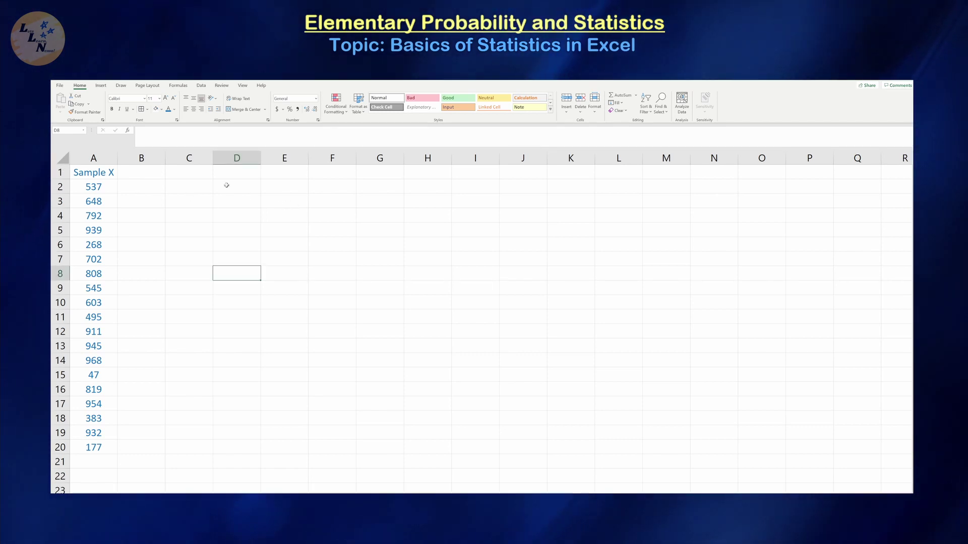
# Enter the labels 'n =', 'n(>=200)=' and 'n(>=200 & <700)=' in E2:E4.
pyautogui.click(287, 186)
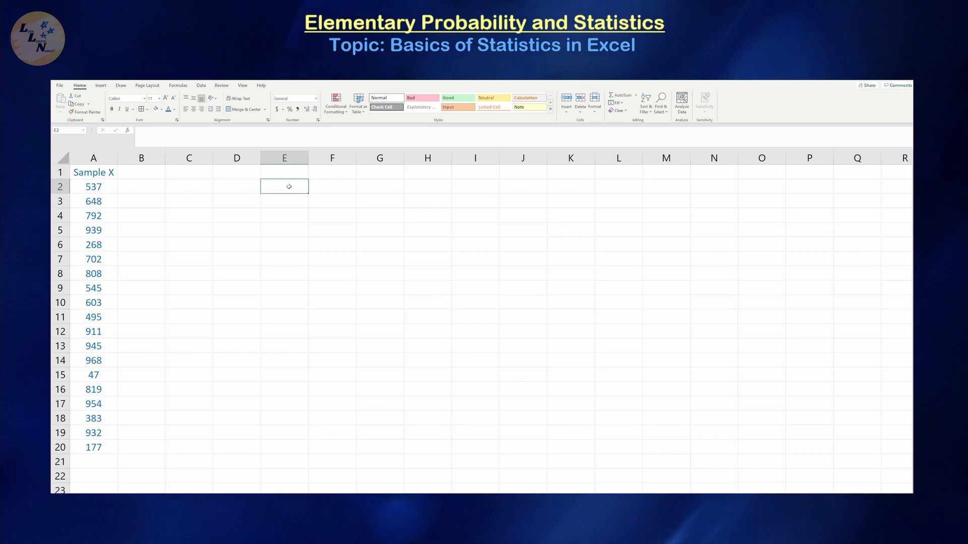
pyautogui.write('n =')
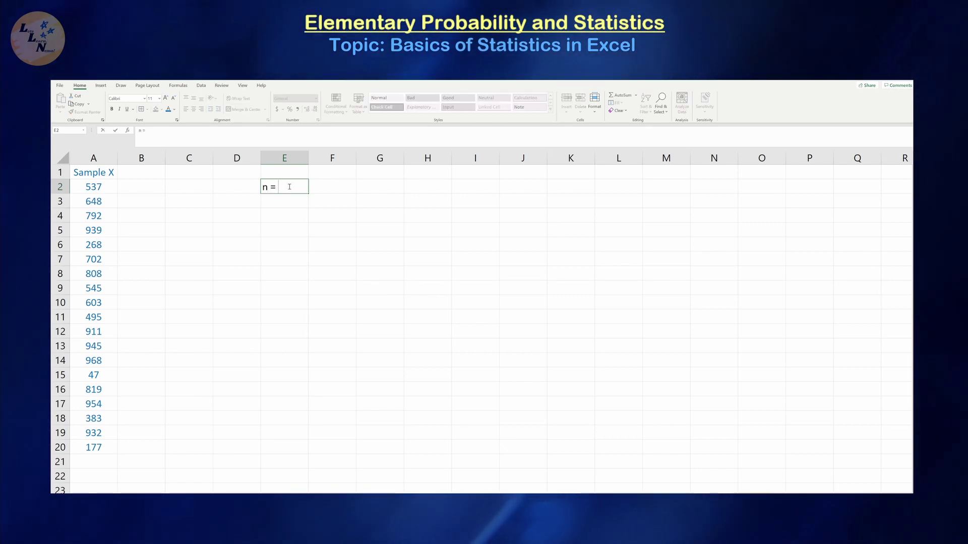
pyautogui.press('Return')
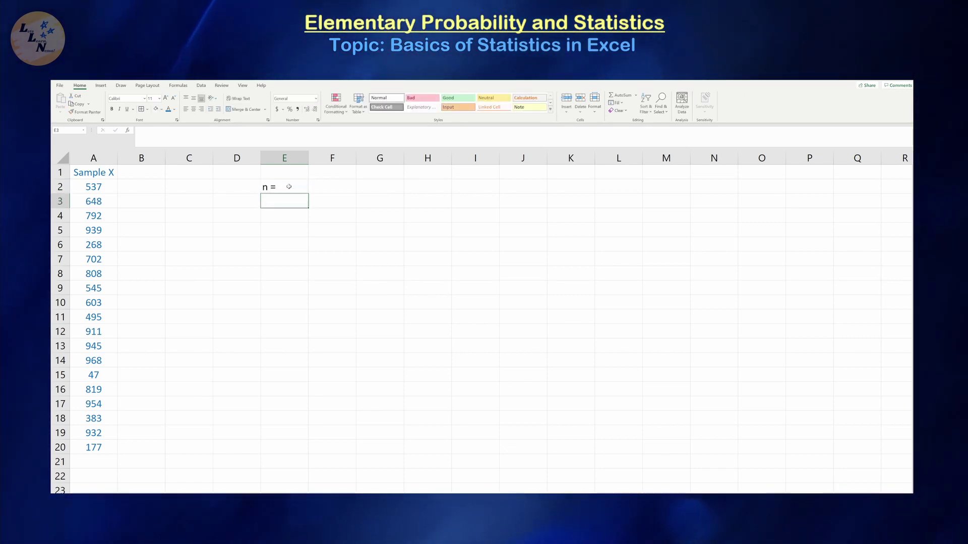
pyautogui.write('n(')
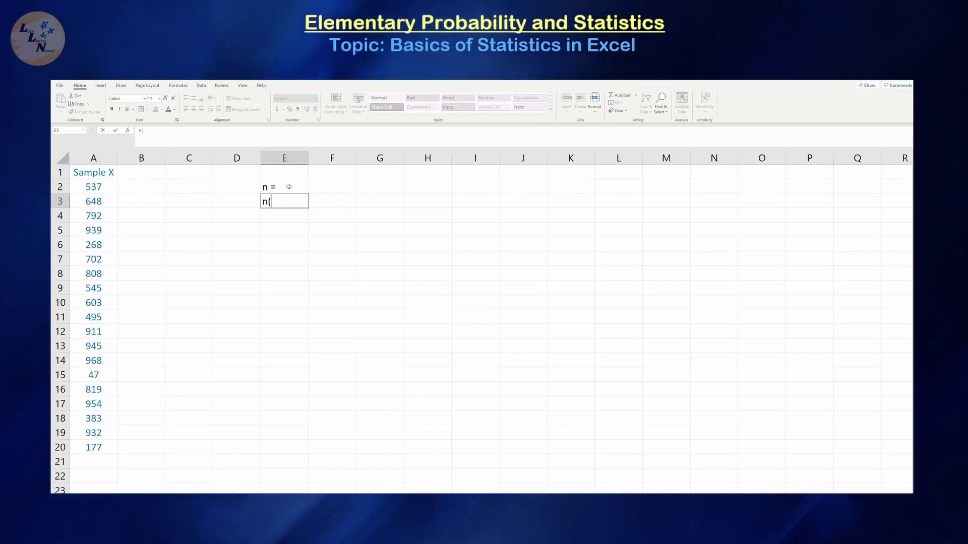
pyautogui.write('>=2')
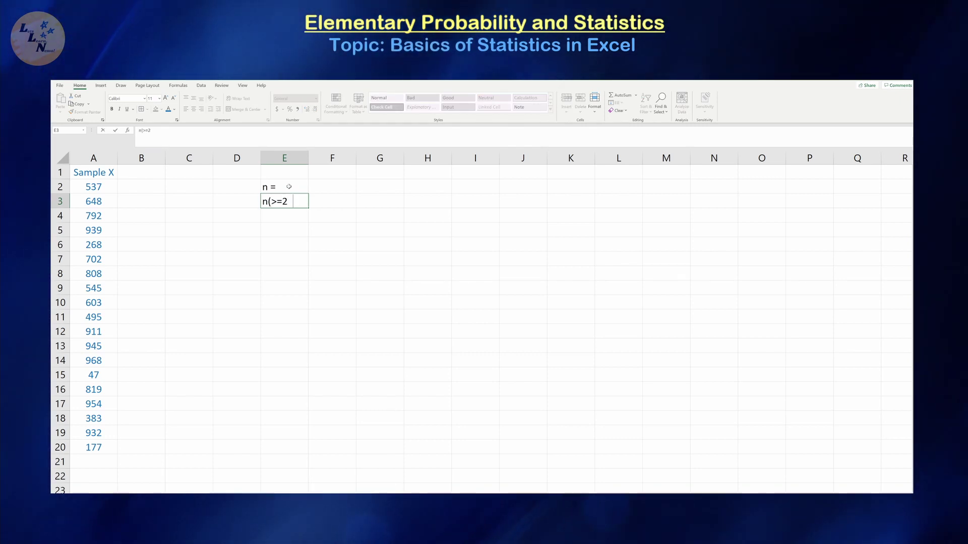
pyautogui.write('00)')
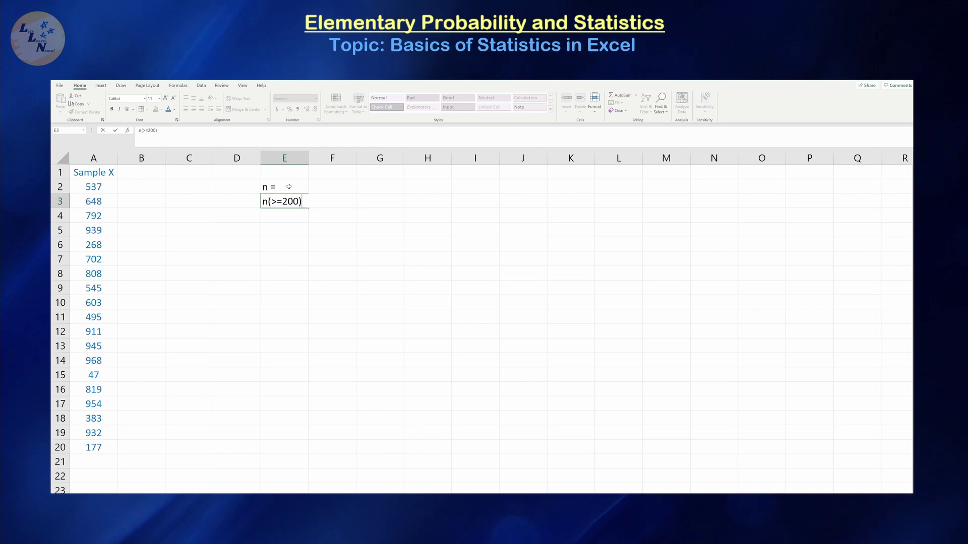
pyautogui.write('=')
pyautogui.press('Return')
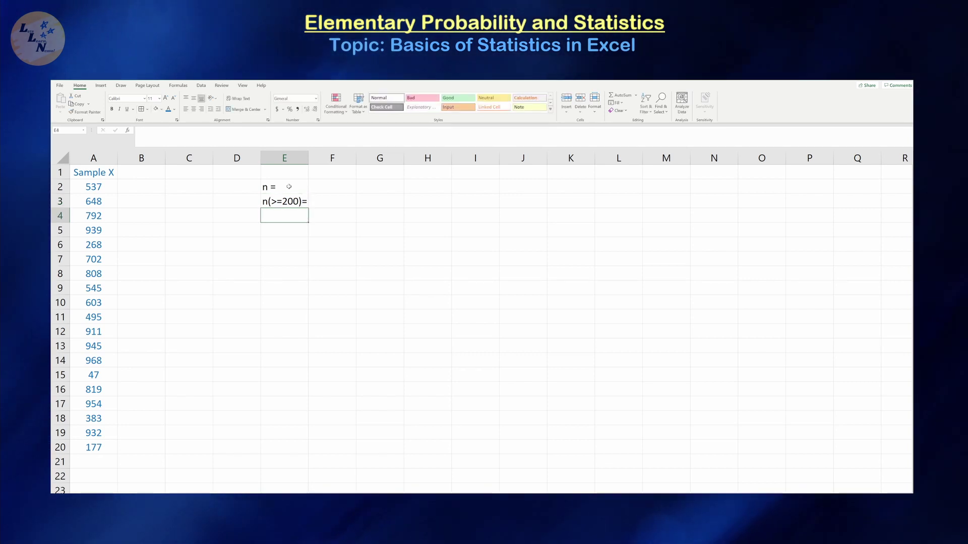
pyautogui.write('n(')
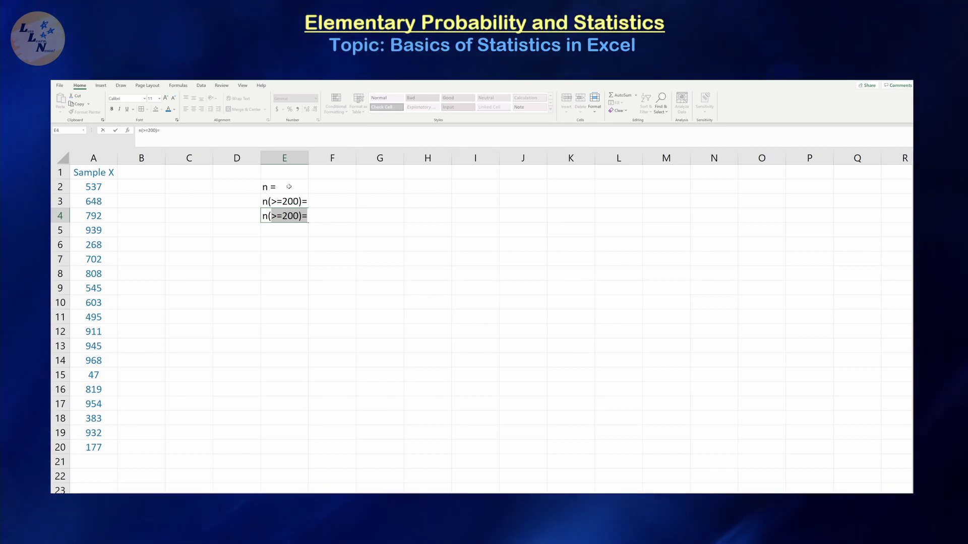
pyautogui.write('>=')
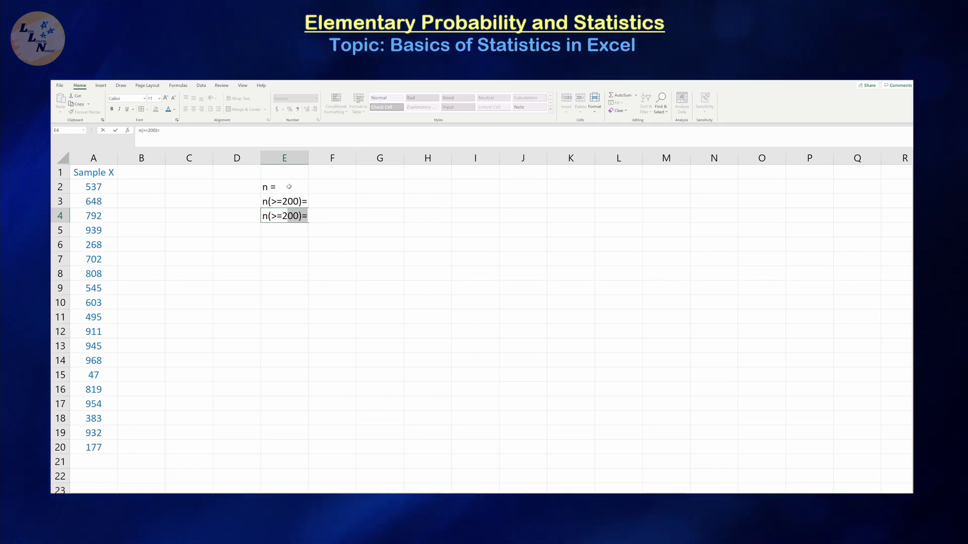
pyautogui.write('22')
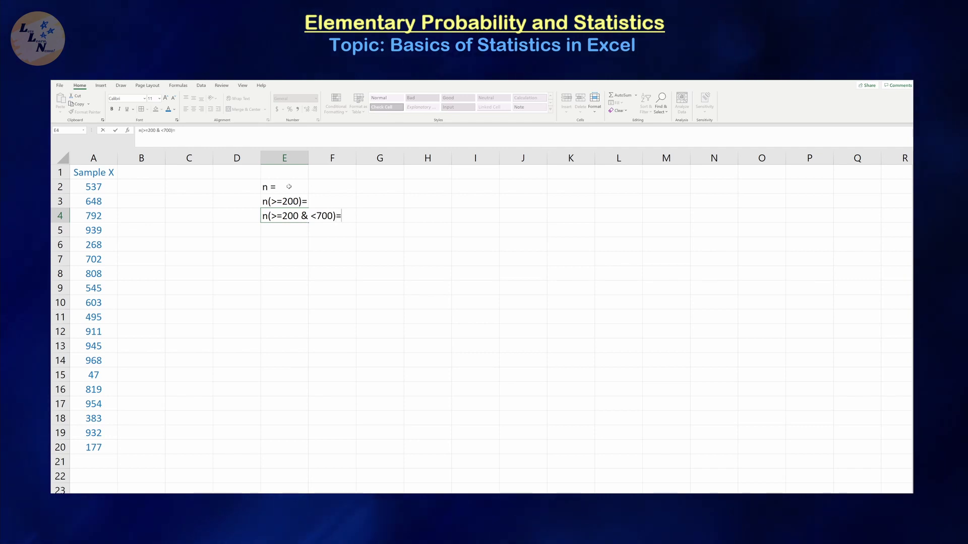
pyautogui.press('Return')
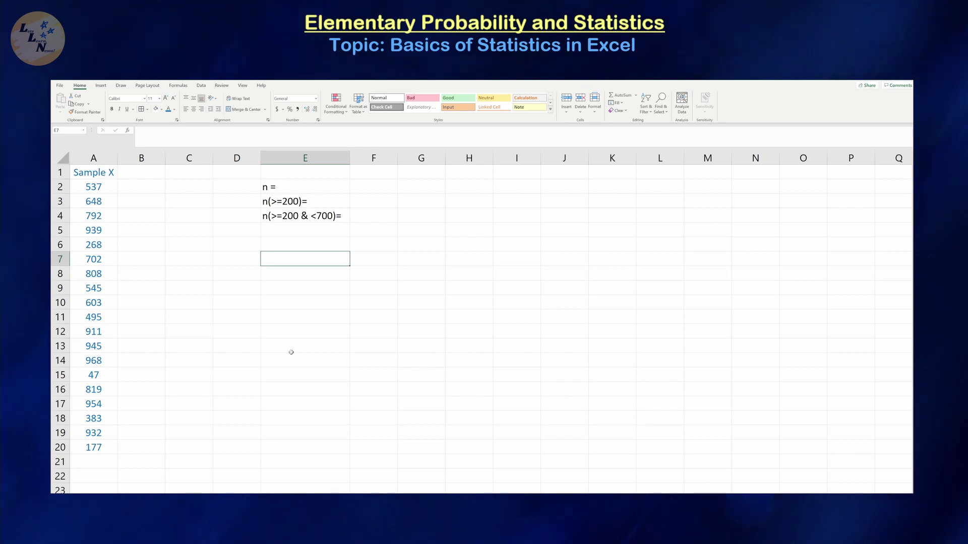
# Enter the labels 'permutation', 'combinations' and 'derangements' in E7:E9.
pyautogui.write('permutation')
pyautogui.press('Return')
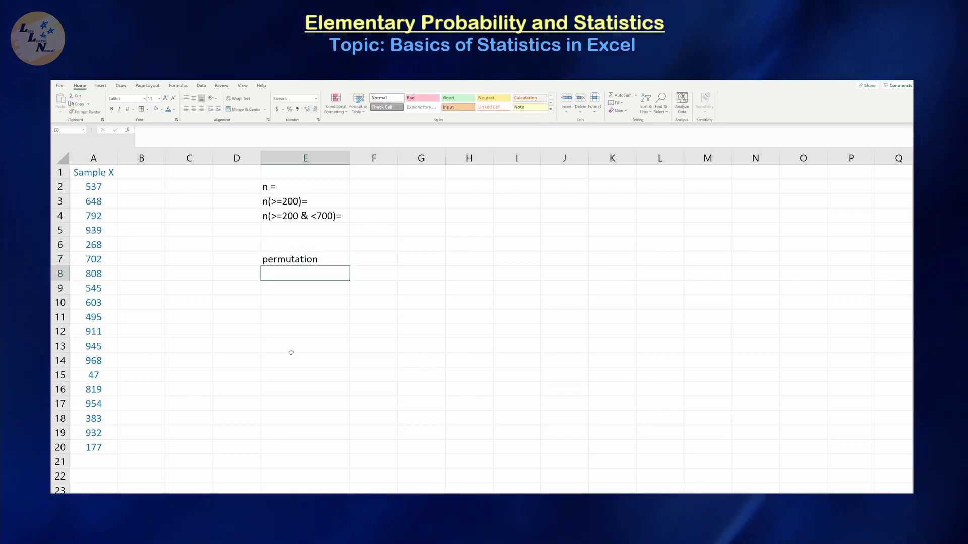
pyautogui.write('combinations')
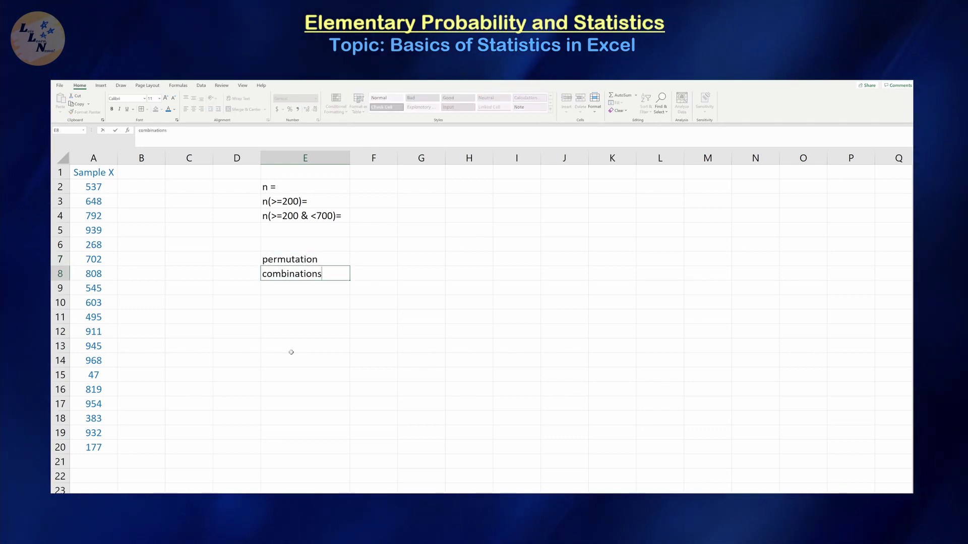
pyautogui.press('Return')
pyautogui.write('derangements')
pyautogui.press('Return')
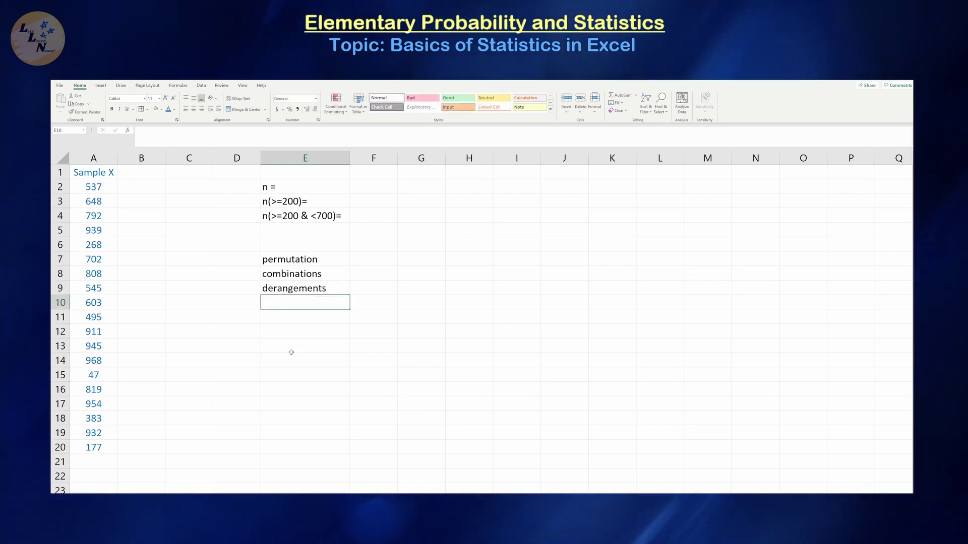
pyautogui.press('Up')
pyautogui.press('Up')
pyautogui.press('Up')
pyautogui.press('Up')
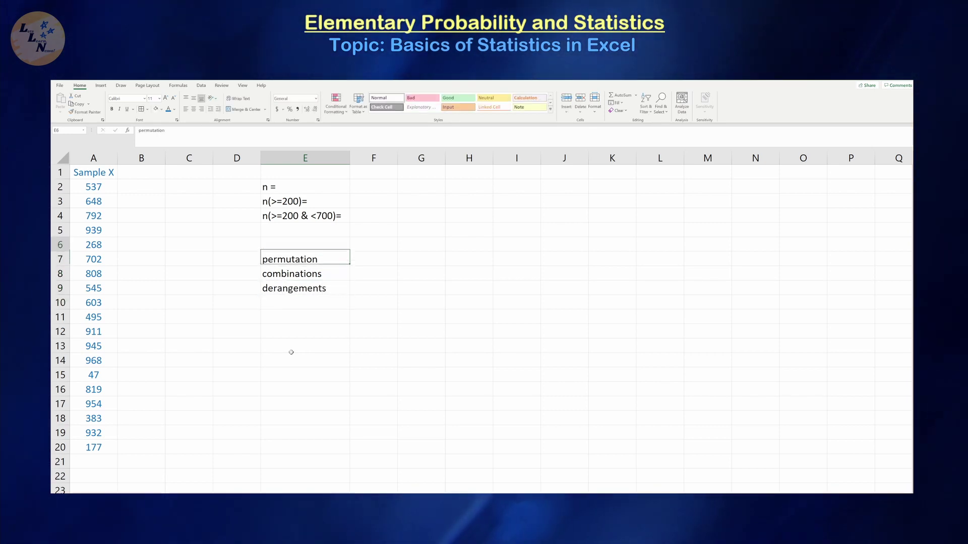
# Label E6 'factorials' and enter =FACT(4) in F6, giving 24.
pyautogui.write('factori')
pyautogui.write('als')
pyautogui.press('Return')
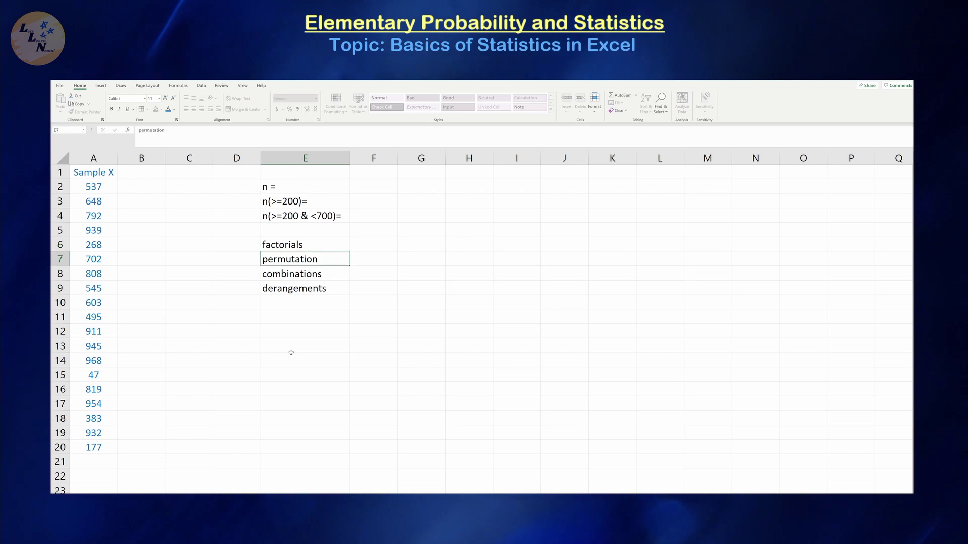
pyautogui.press('Up')
pyautogui.press('Right')
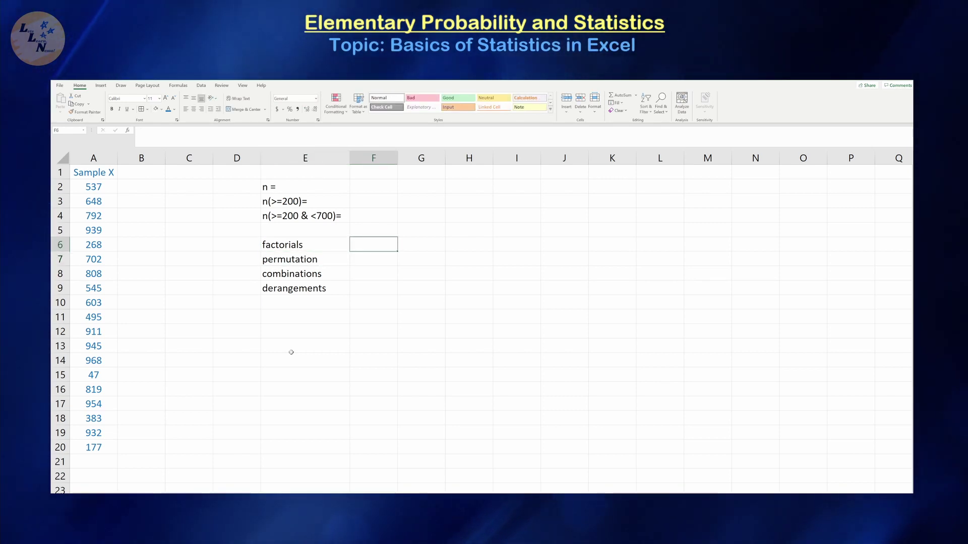
pyautogui.write('=fact(4)')
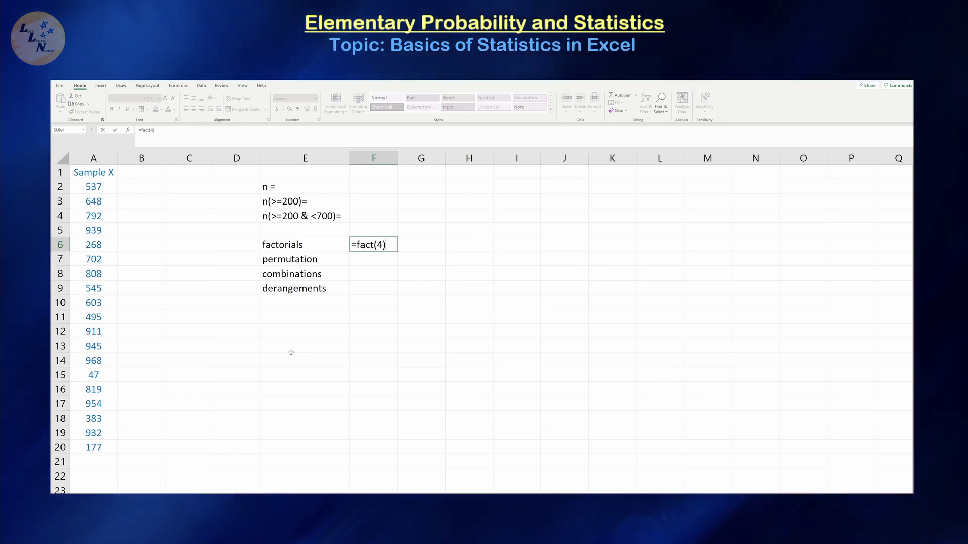
pyautogui.press('Return')
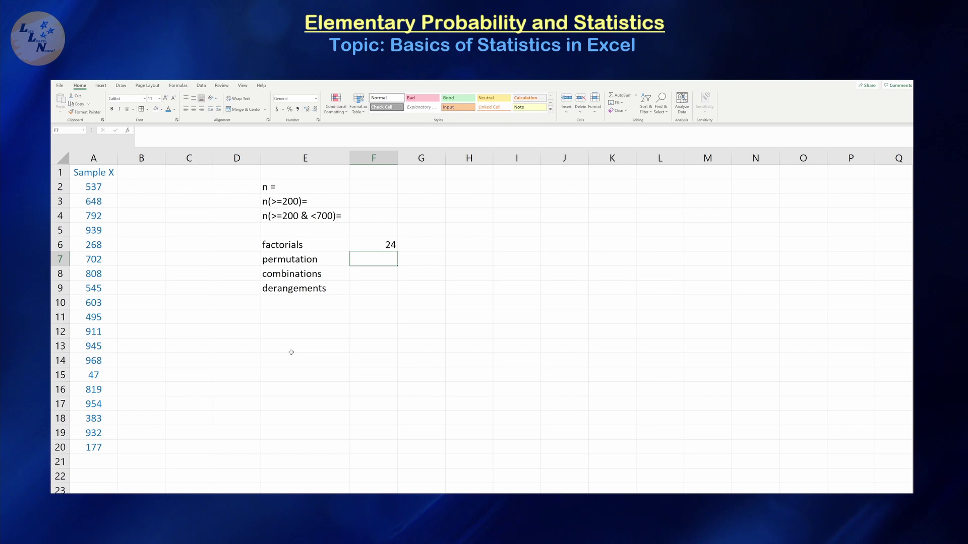
# Enter =PERMUT(20,5) in F7 to get 1860480.
pyautogui.write('=')
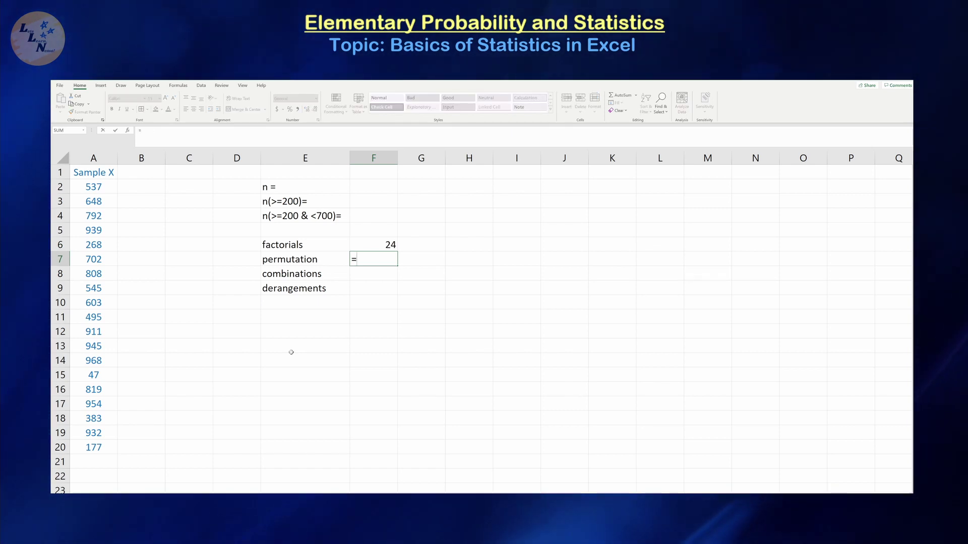
pyautogui.write('permut')
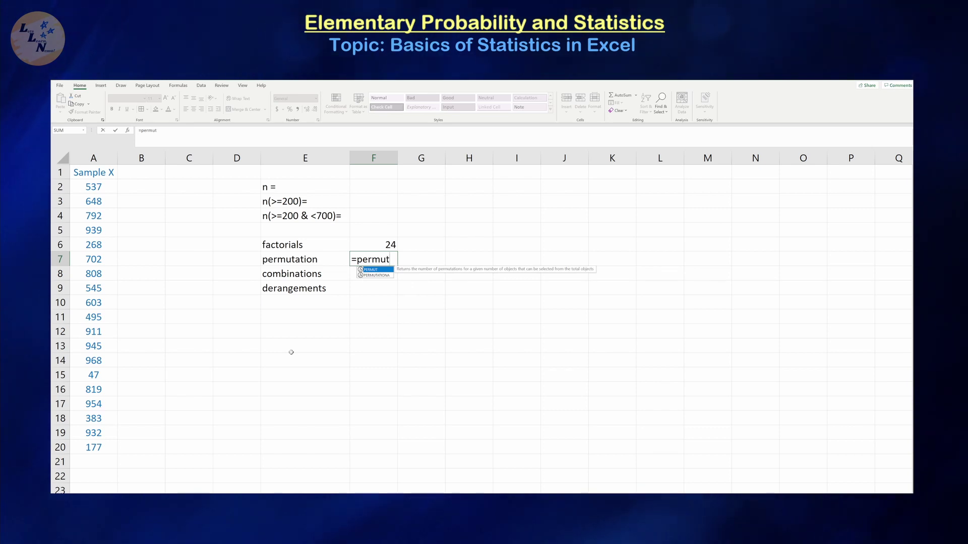
pyautogui.write('(20,5')
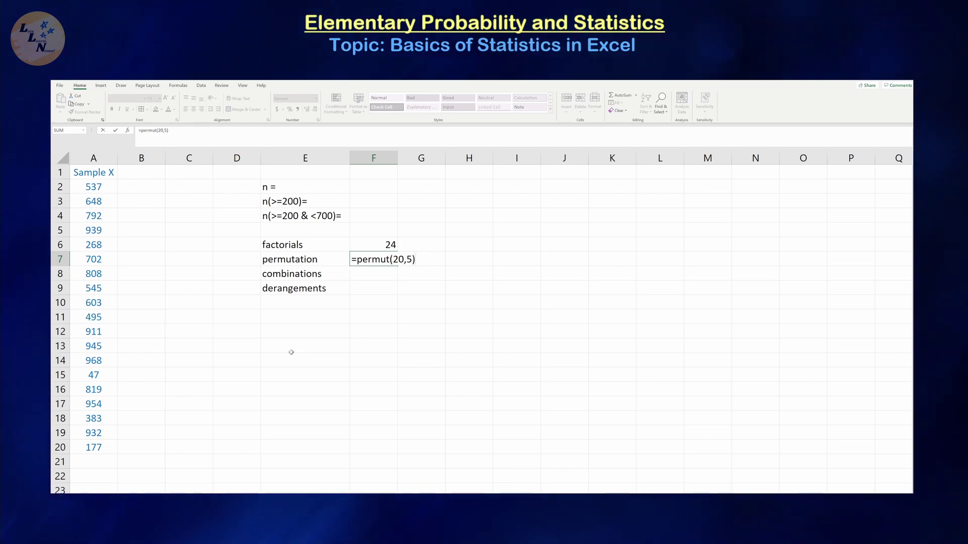
pyautogui.press('Return')
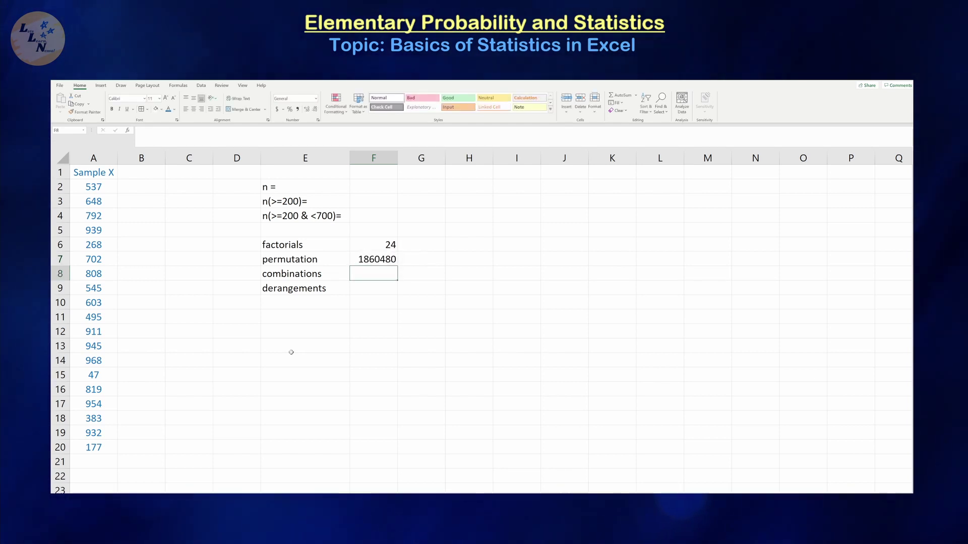
# Enter =COMBIN(10,5) in F8, giving 252.
pyautogui.write('=combin(10,')
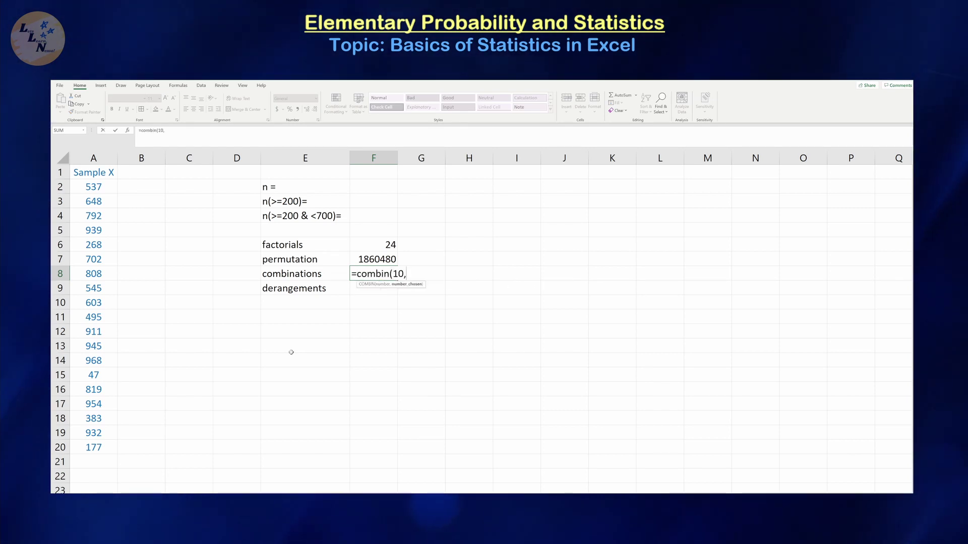
pyautogui.write('5')
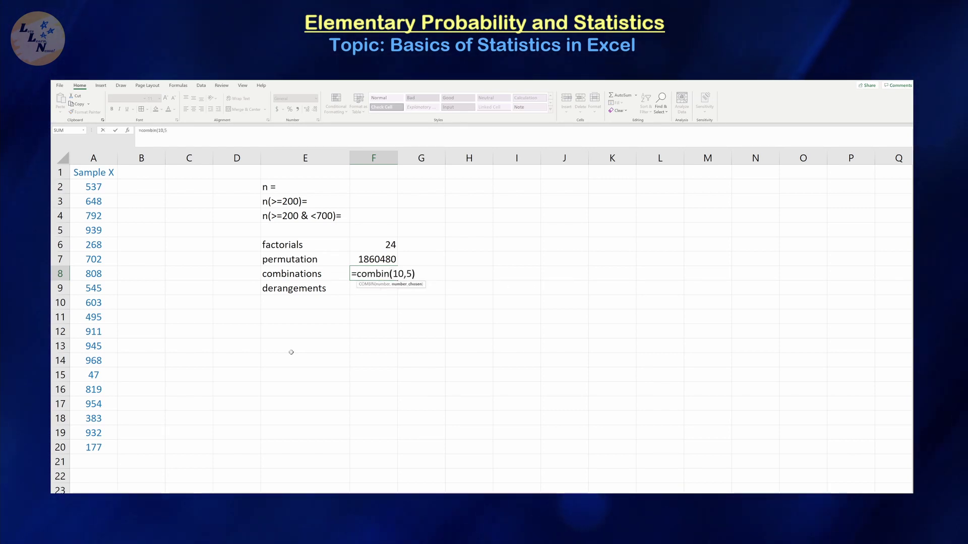
pyautogui.write(')')
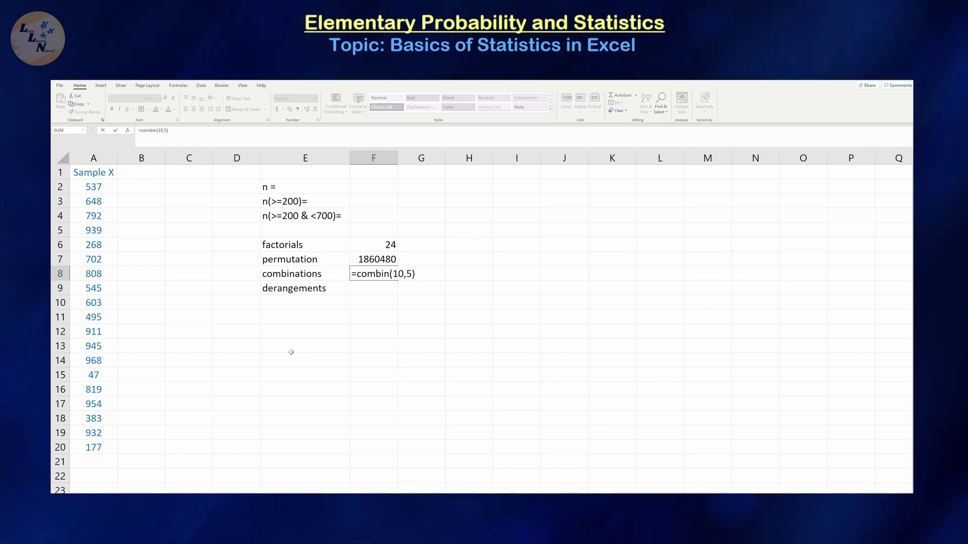
pyautogui.press('Return')
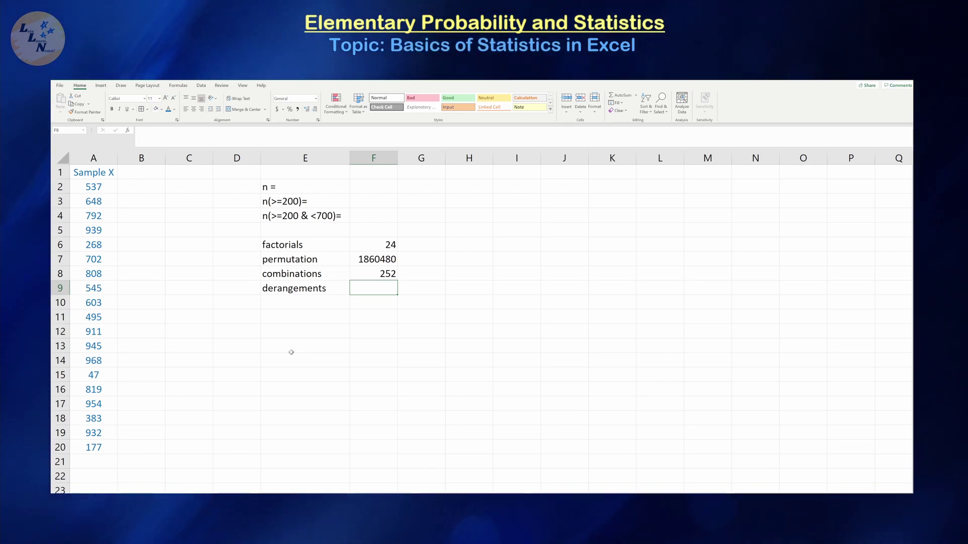
# Enter =FLOOR.MATH(FACT(5)/EXP(1) + 0.5) in F9, giving 44 derangements.
pyautogui.write('=')
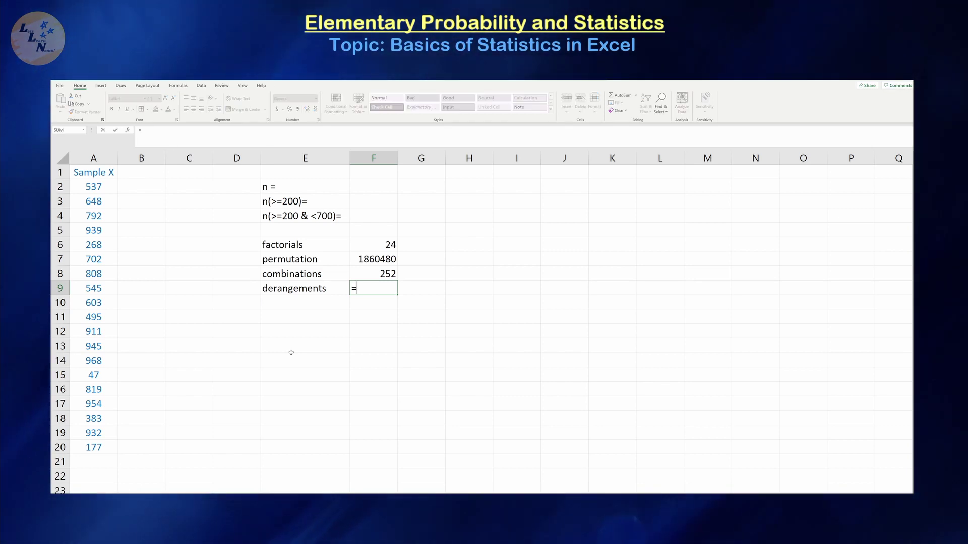
pyautogui.write('floor.')
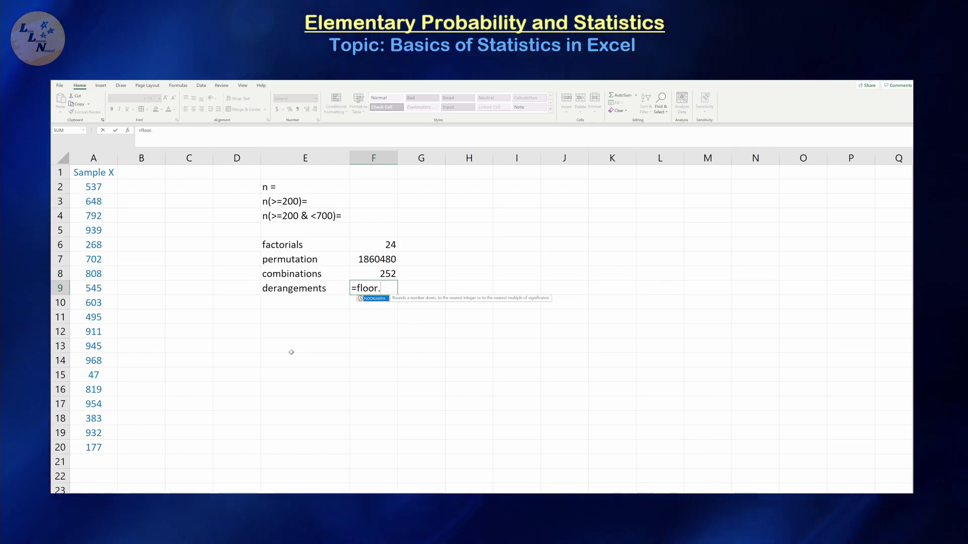
pyautogui.write('math(')
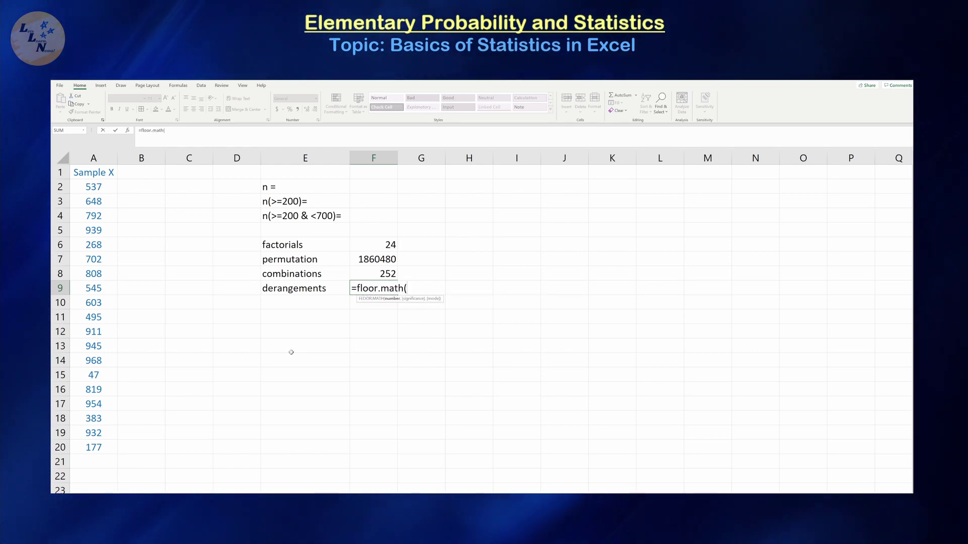
pyautogui.write('fact(5')
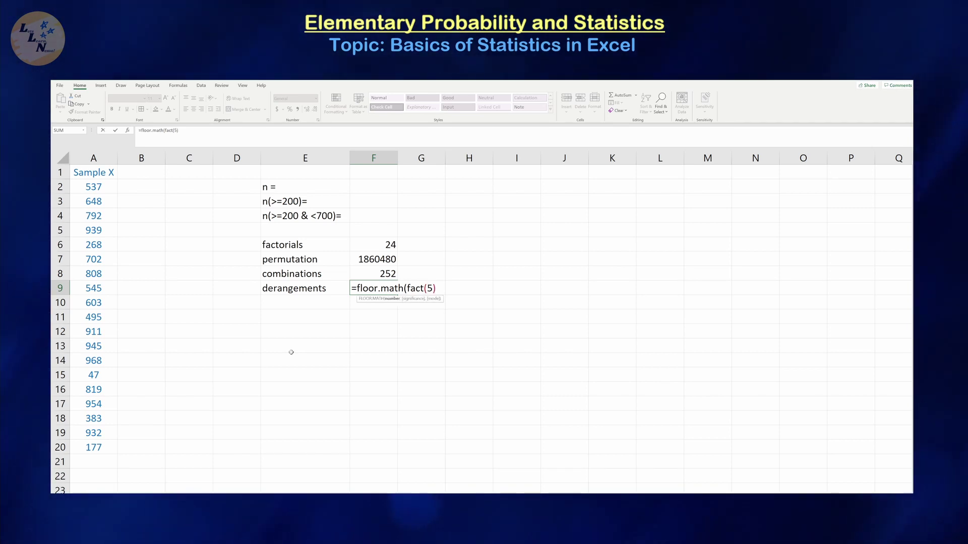
pyautogui.write('exp(1')
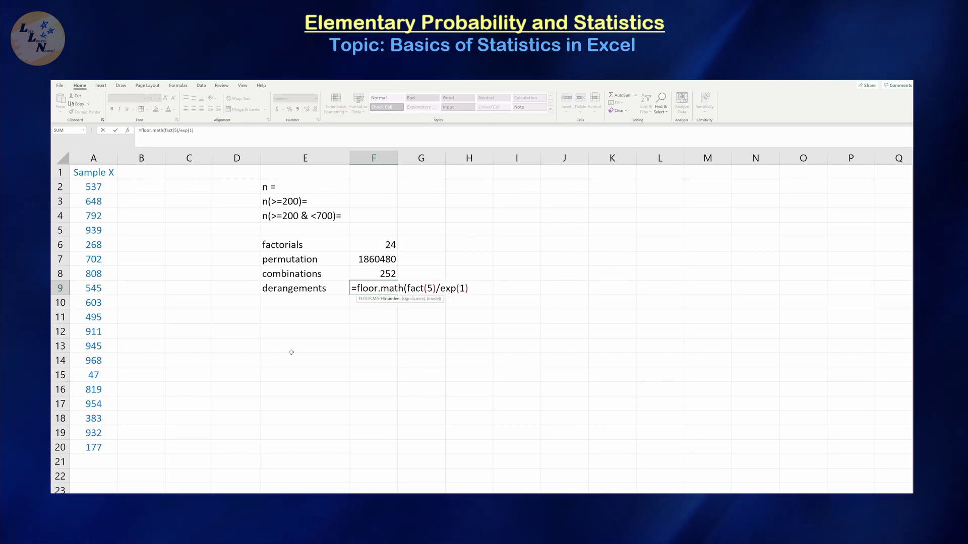
pyautogui.write('+')
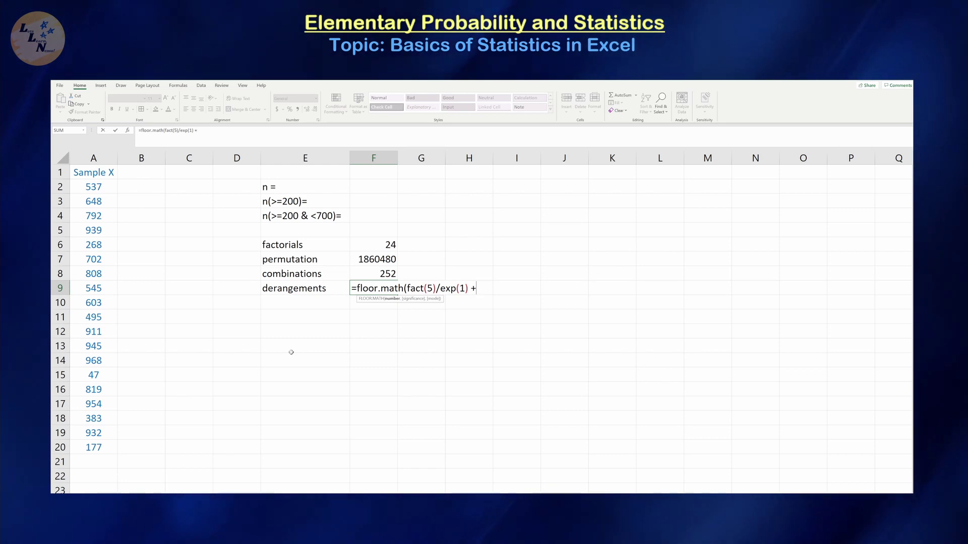
pyautogui.write(' 0.5')
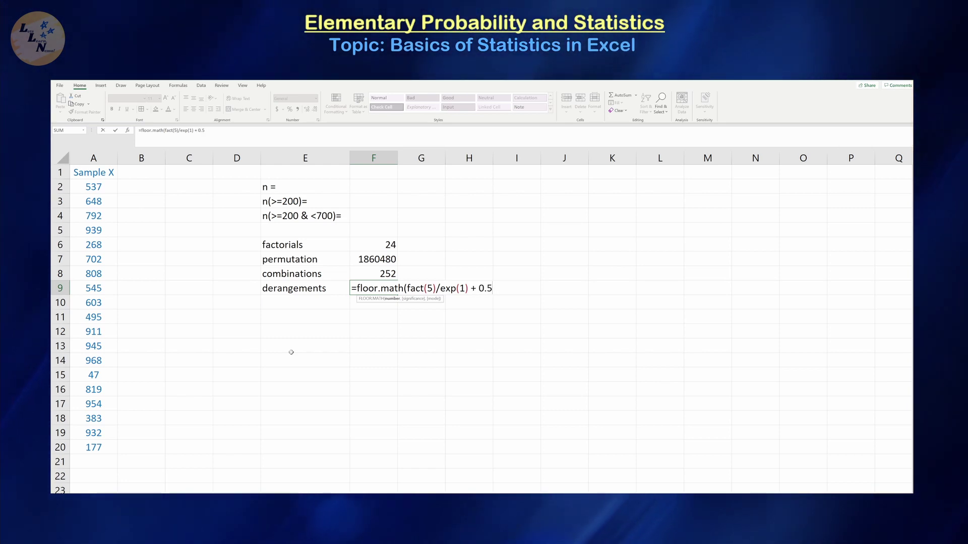
pyautogui.write(')')
pyautogui.press('Return')
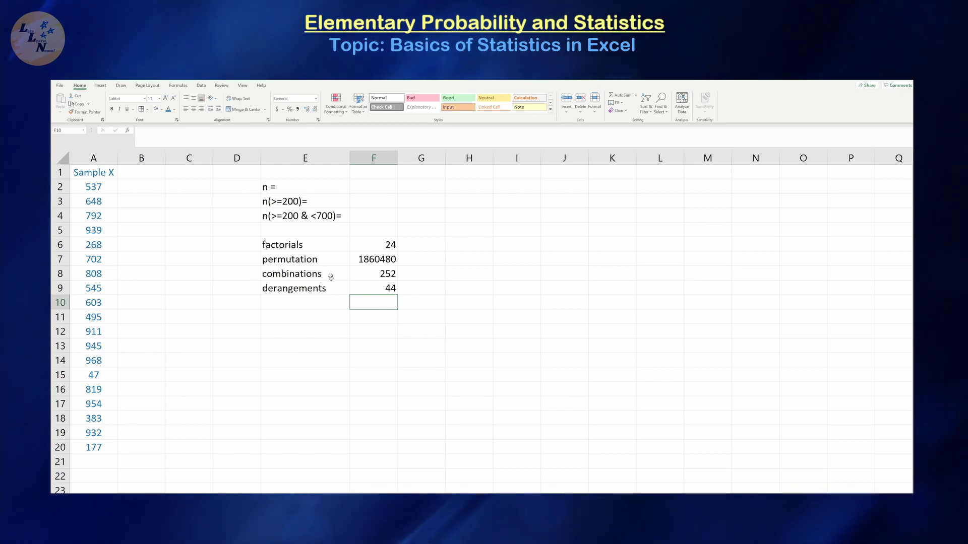
pyautogui.moveTo(286, 241); pyautogui.dragTo(396, 335)
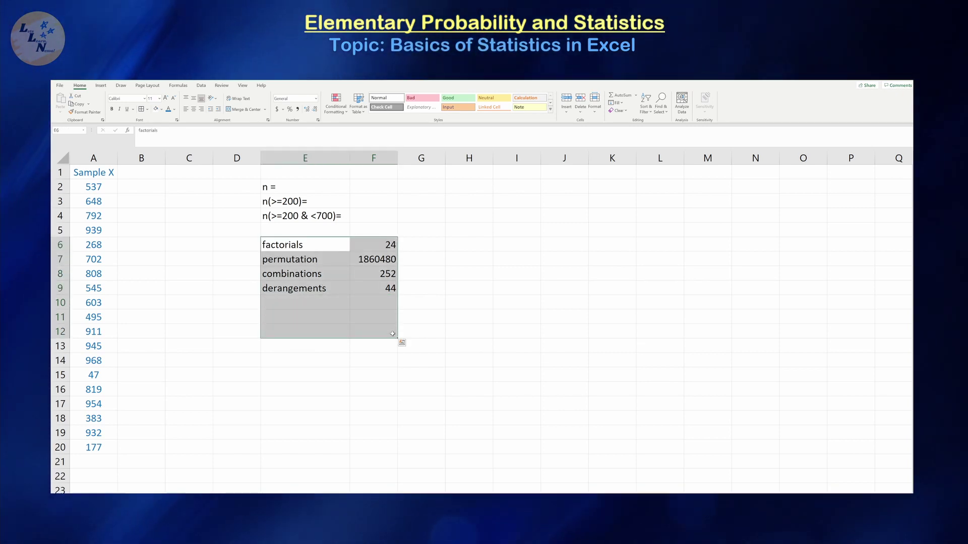
pyautogui.click(457, 271)
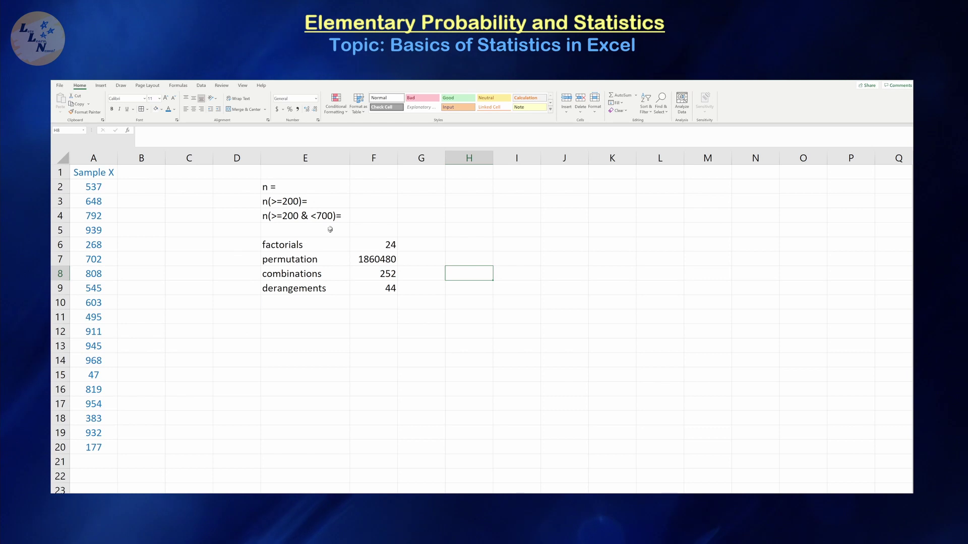
pyautogui.moveTo(327, 190); pyautogui.dragTo(303, 216)
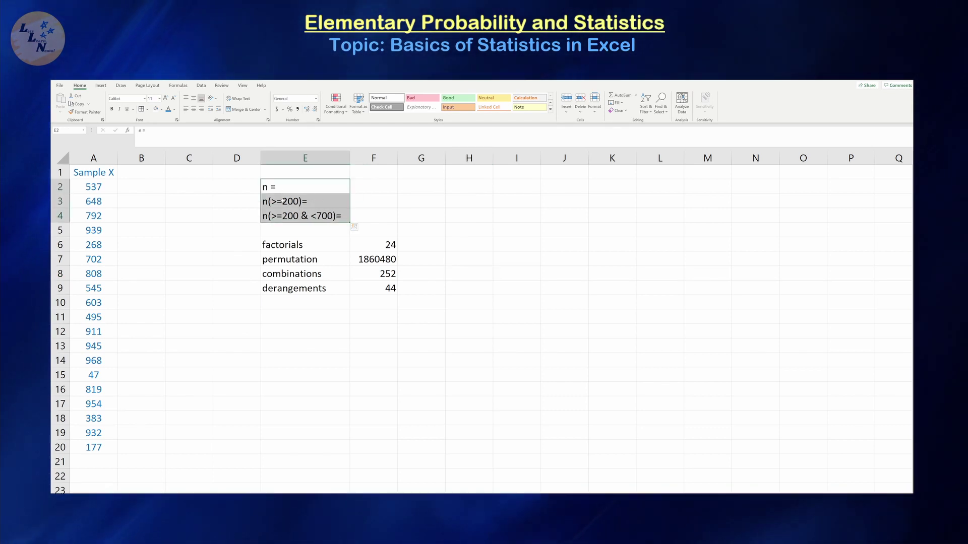
pyautogui.click(377, 188)
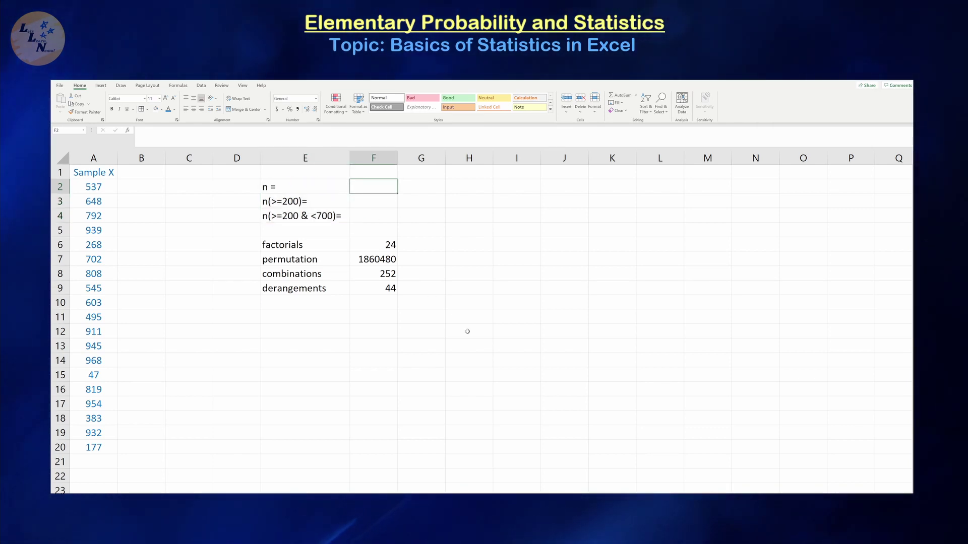
# Enter =COUNT(A:A) in F2 to get 19, then type =COUNTIF(A:A,">=200") below it.
pyautogui.write('=count(A')
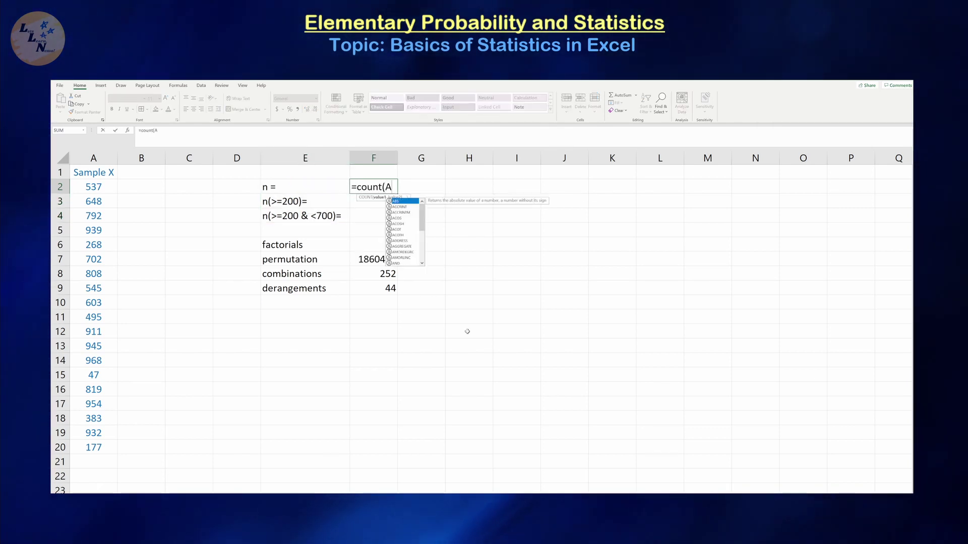
pyautogui.write(':A')
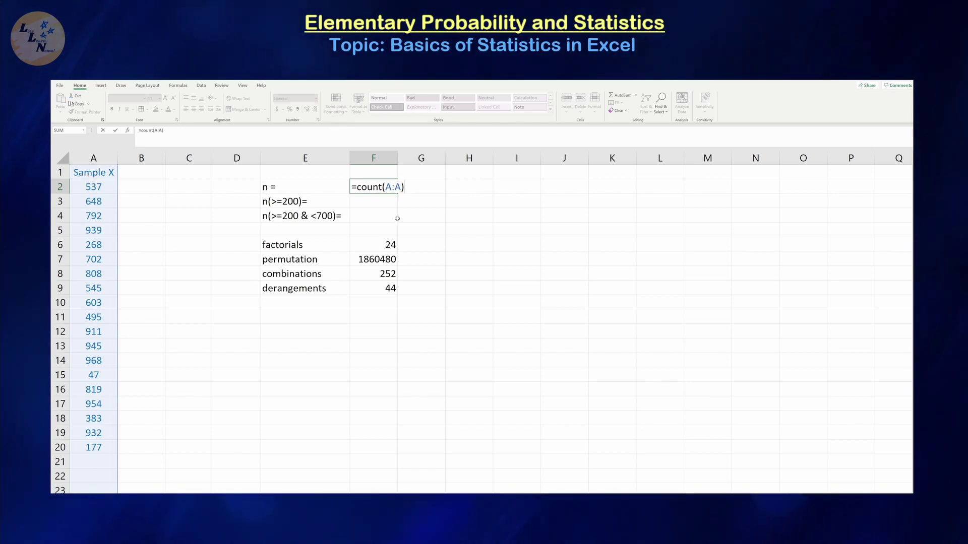
pyautogui.press('Return')
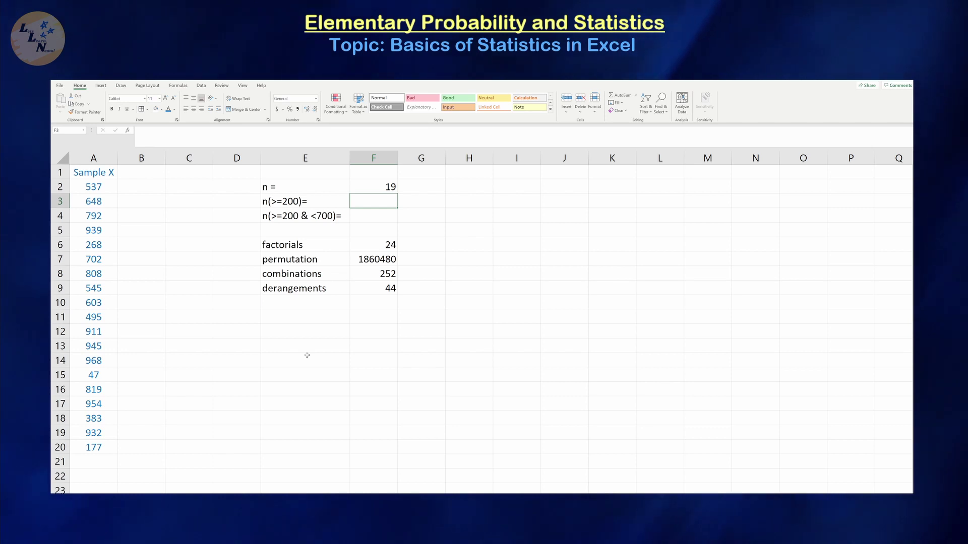
pyautogui.write('=countif(')
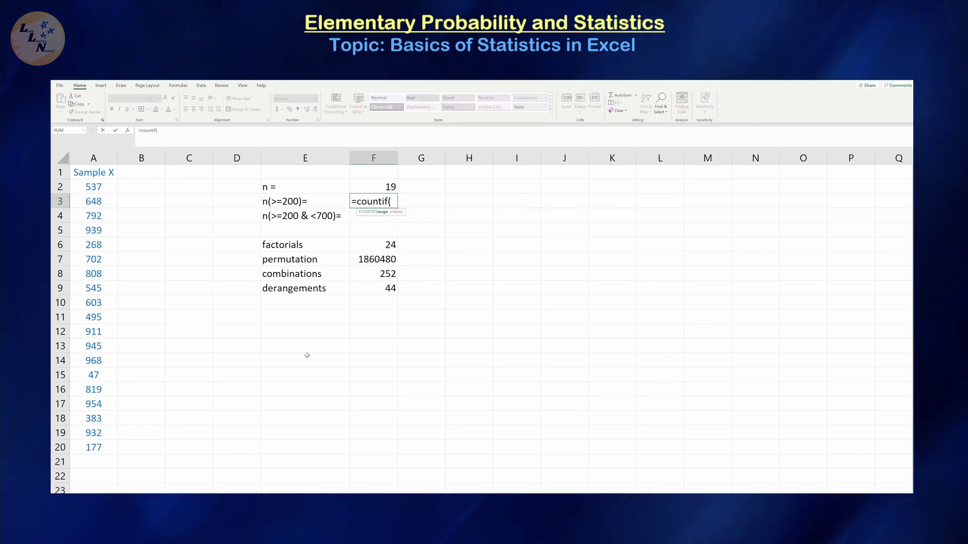
pyautogui.write('A:A,')
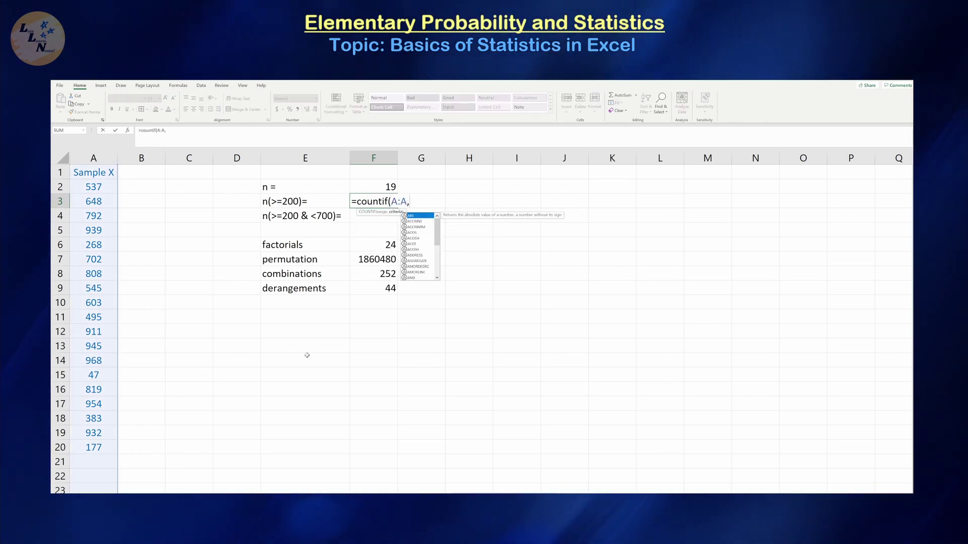
pyautogui.write('"')
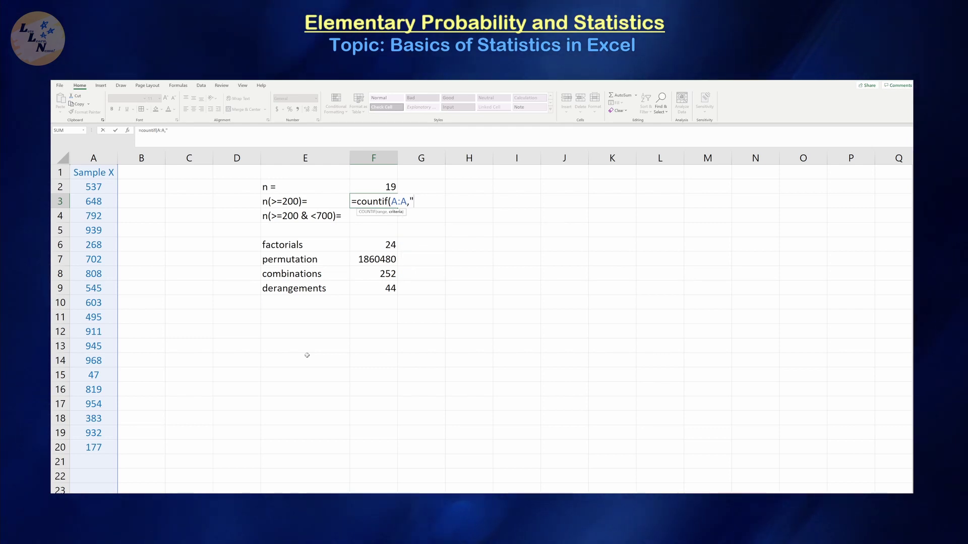
pyautogui.write('>=2')
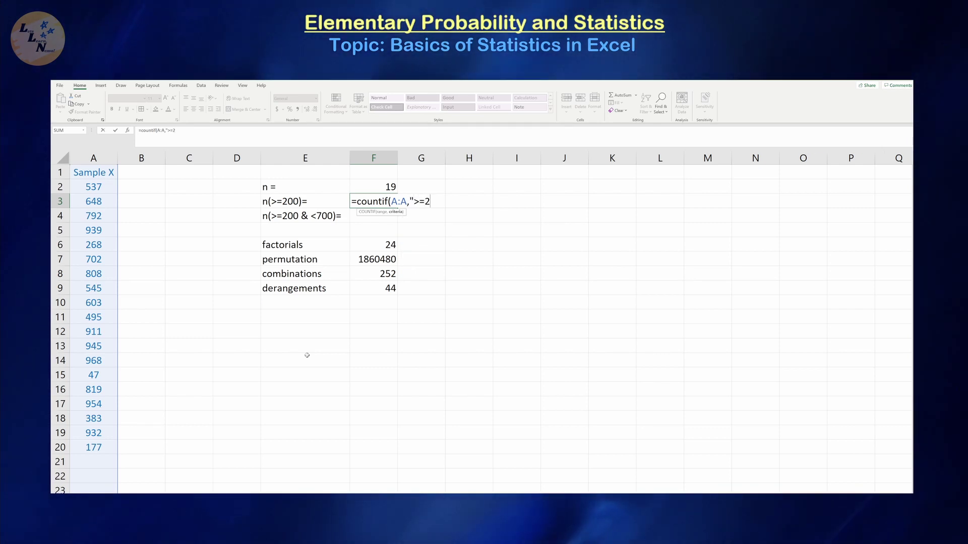
pyautogui.write('00"')
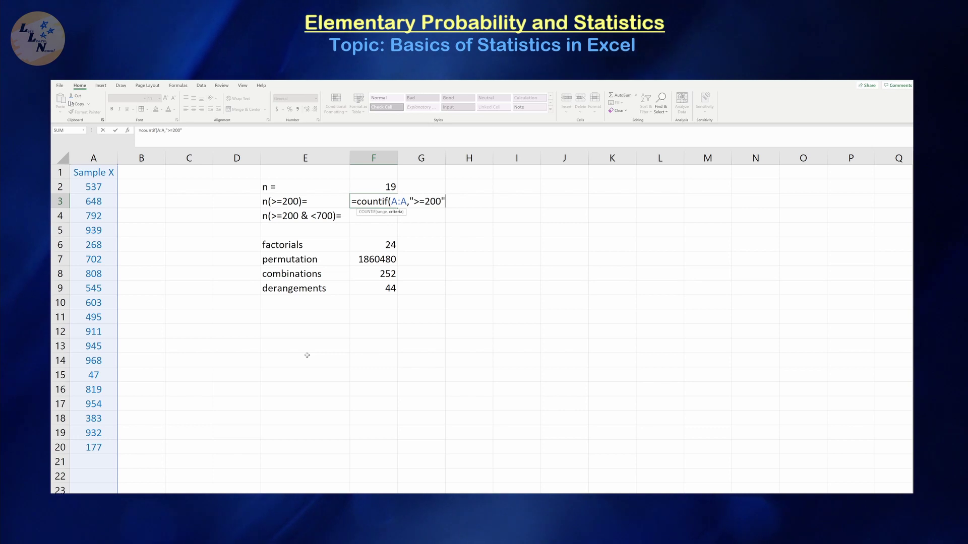
pyautogui.write(')')
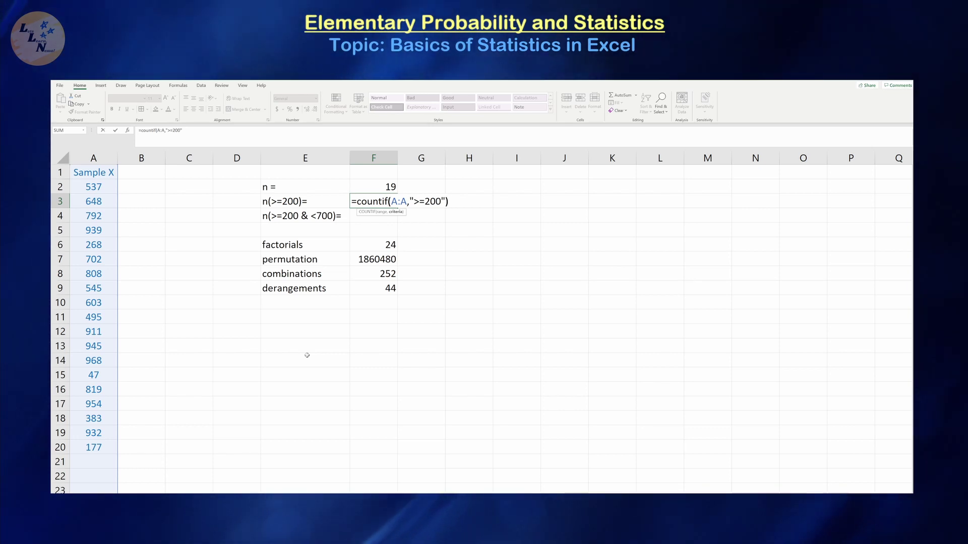
# Commit =COUNTIF(A:A,">=200") in F3, counting 17 Sample X values of at least 200.
pyautogui.press('Return')
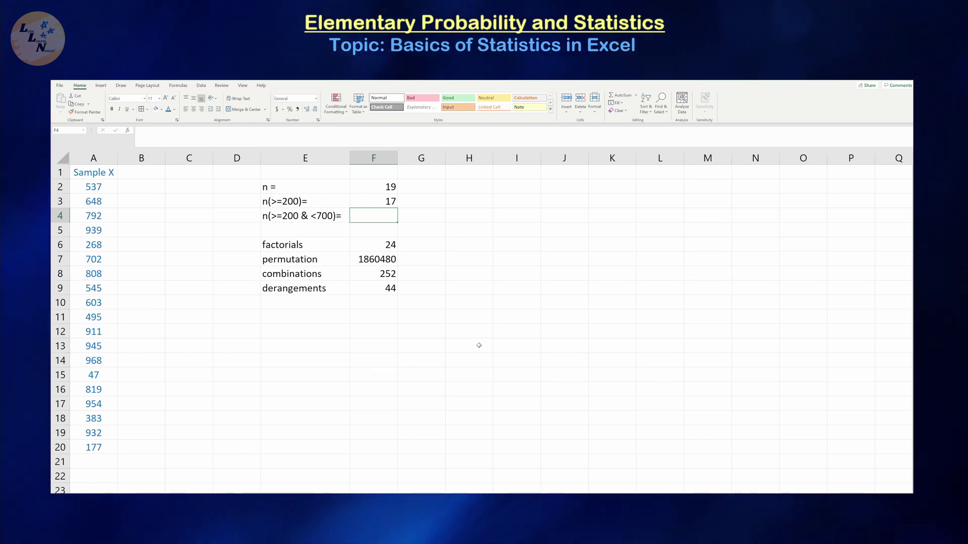
# Enter =COUNTIFS(A:A,">=200",A:A,"<700") in F4, giving 7.
pyautogui.write('=countifs(')
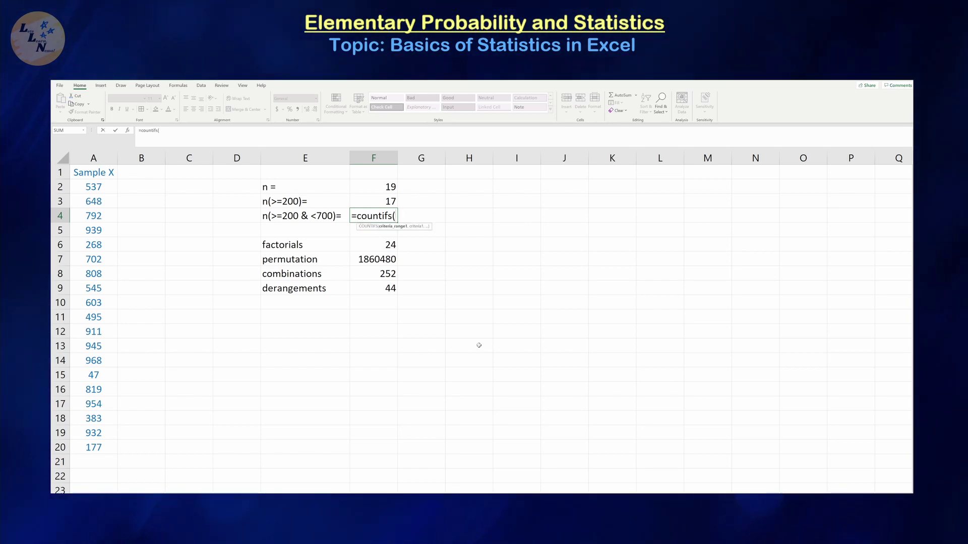
pyautogui.write('A:A,">=200,A:A')
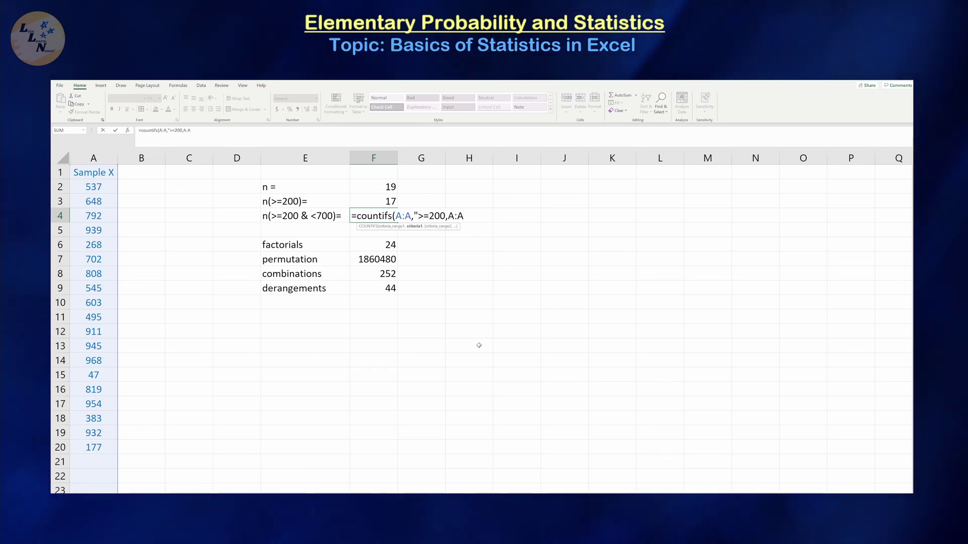
pyautogui.press('BackSpace')
pyautogui.press('BackSpace')
pyautogui.press('BackSpace')
pyautogui.press('BackSpace')
pyautogui.write('"')
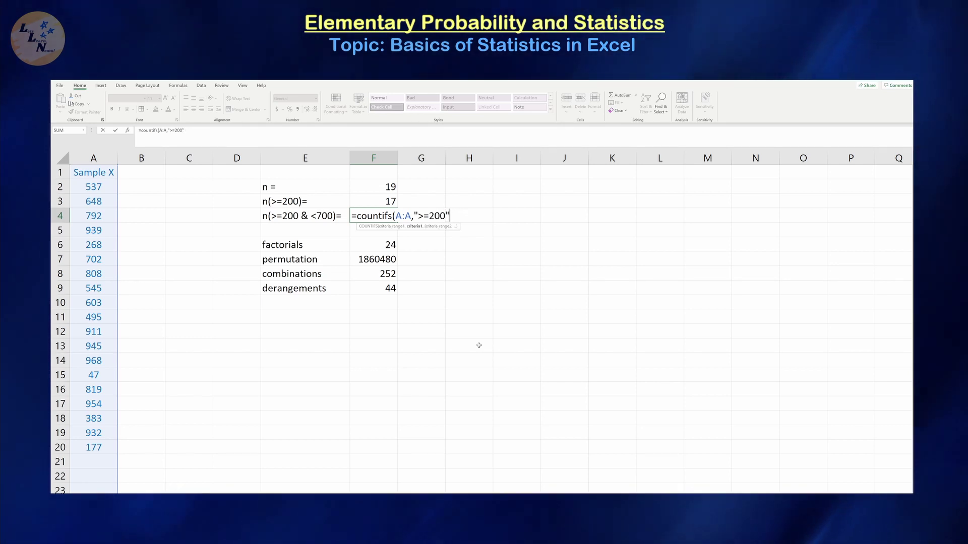
pyautogui.write(',A:A')
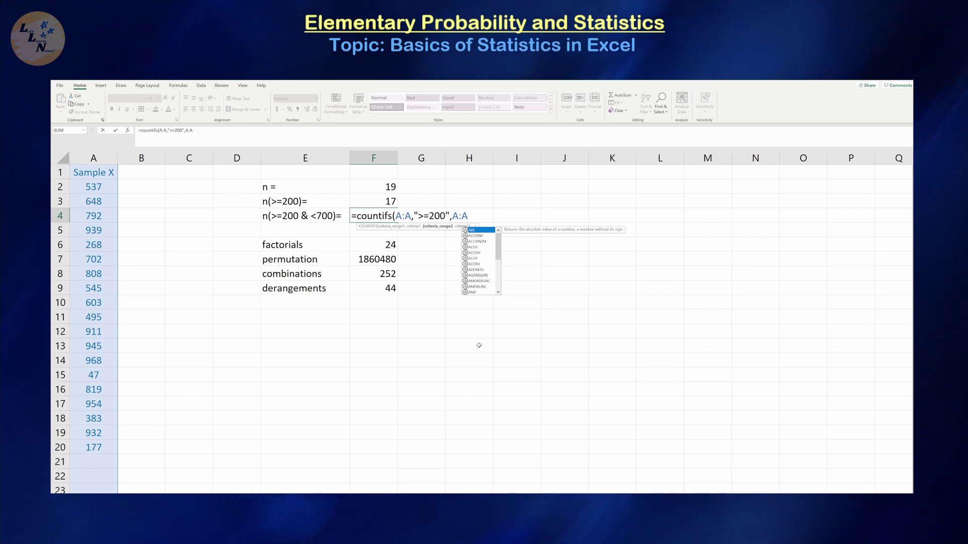
pyautogui.write(',"')
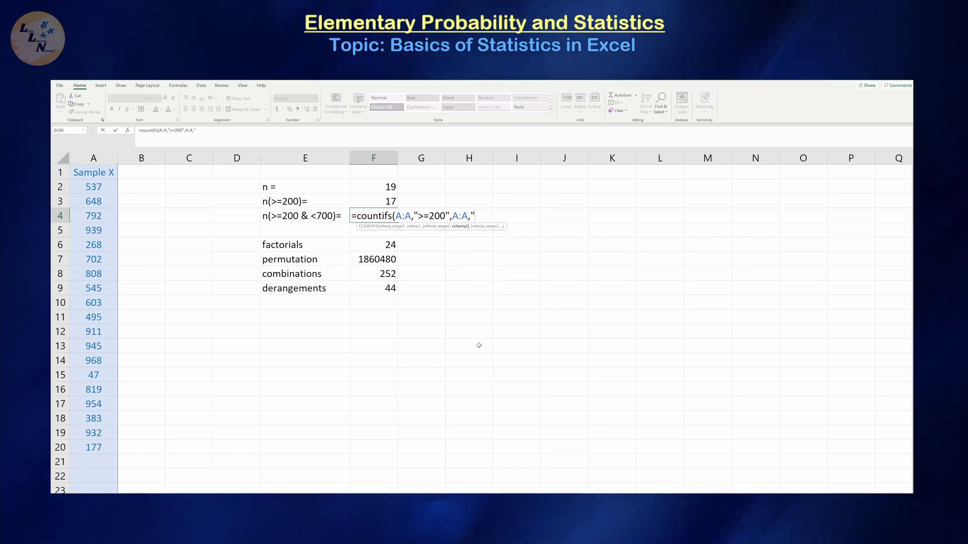
pyautogui.write('<70')
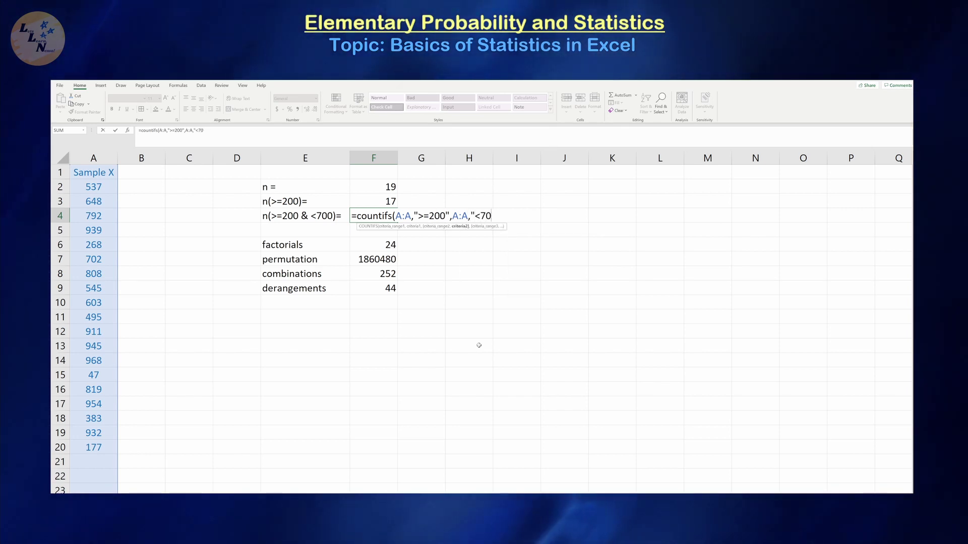
pyautogui.write('0")')
pyautogui.press('Up')
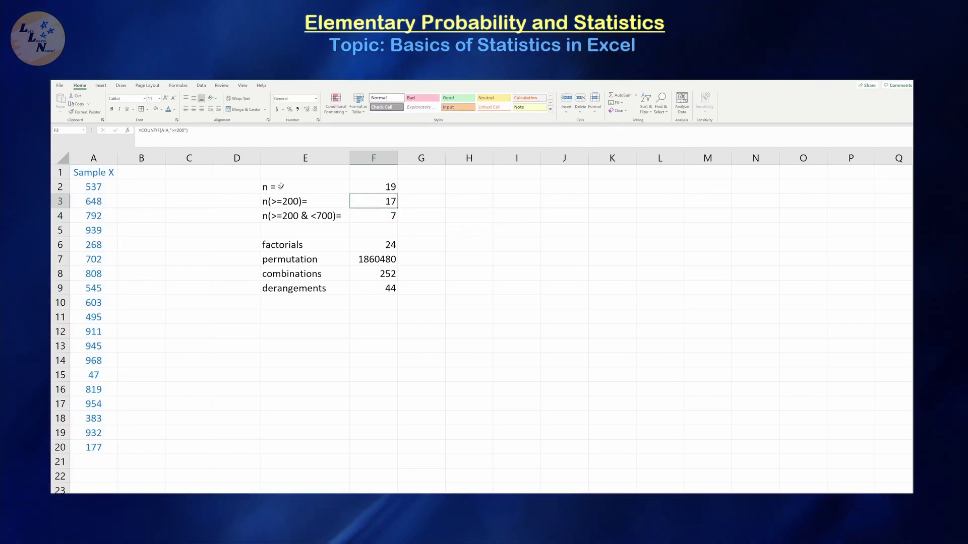
# Select the range E2:I14, then deselect it by clicking elsewhere.
pyautogui.moveTo(278, 189); pyautogui.dragTo(541, 367)
pyautogui.click(602, 345)
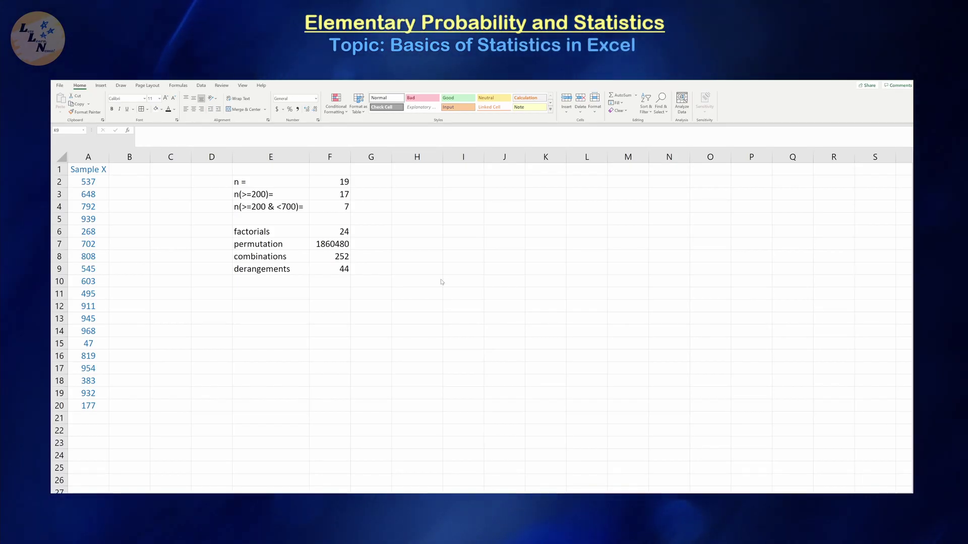
# Add the headings 'Metrics' in H1 and 'X Values' in I1.
pyautogui.click(414, 170)
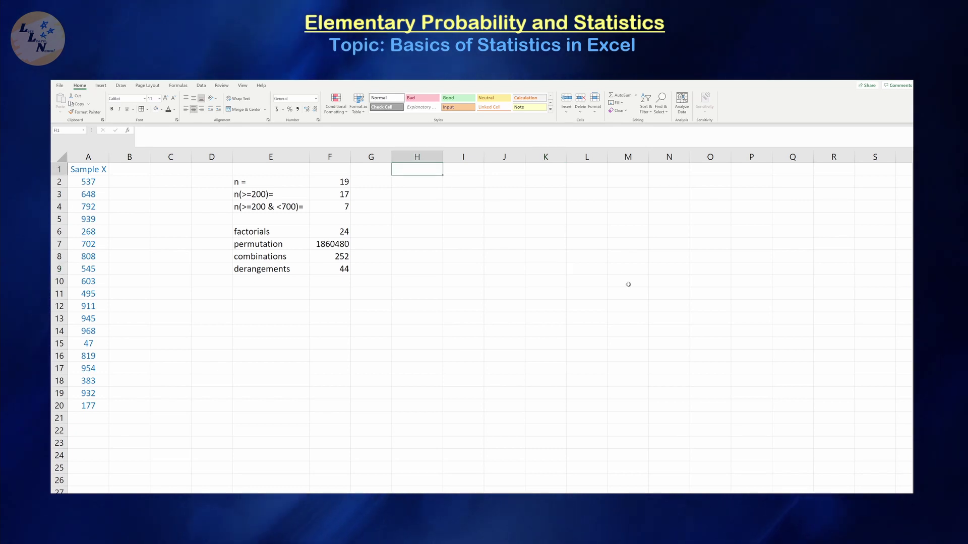
pyautogui.write('Metrics')
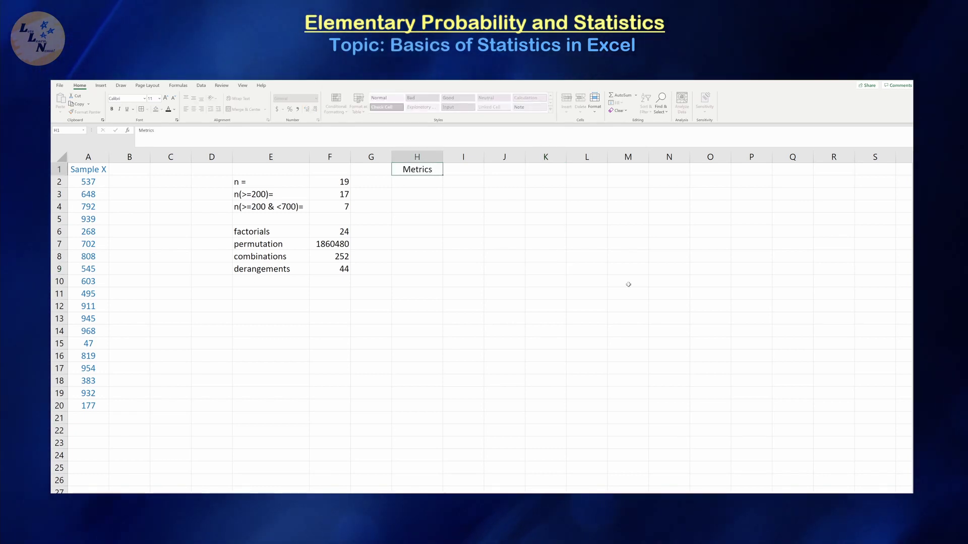
pyautogui.press('Tab')
pyautogui.write('X V')
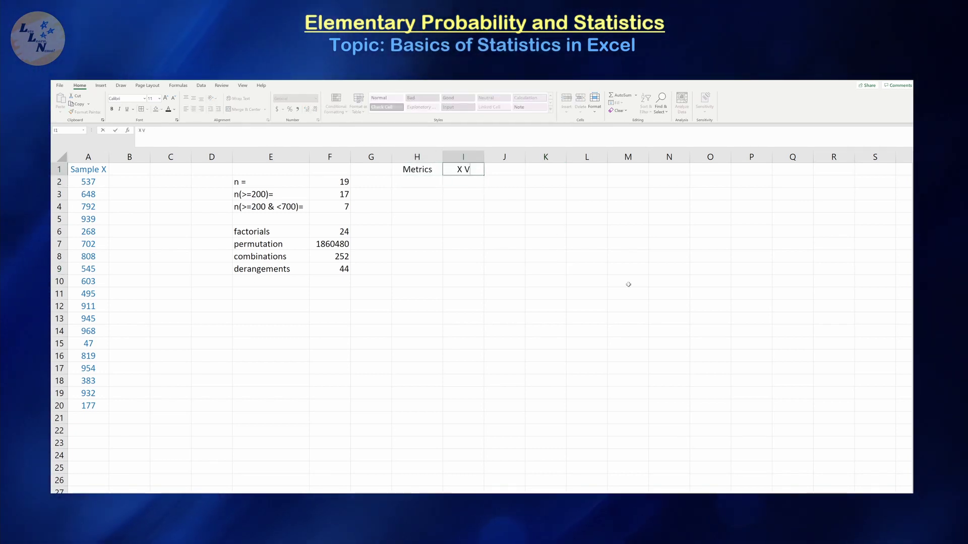
pyautogui.write('alues')
pyautogui.press('Return')
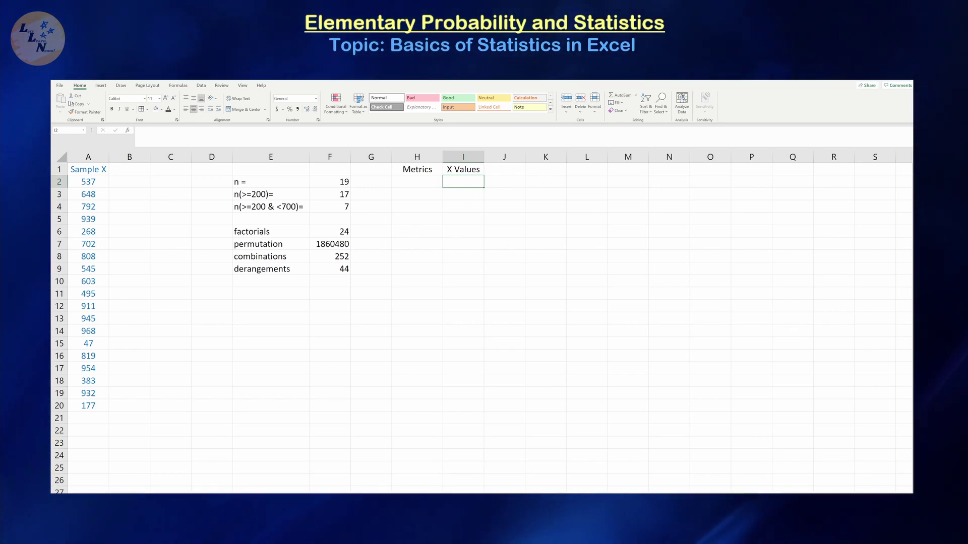
# Label H2:H6 with average =, median =, mode =, mid-range = and geomean =.
pyautogui.click(424, 182)
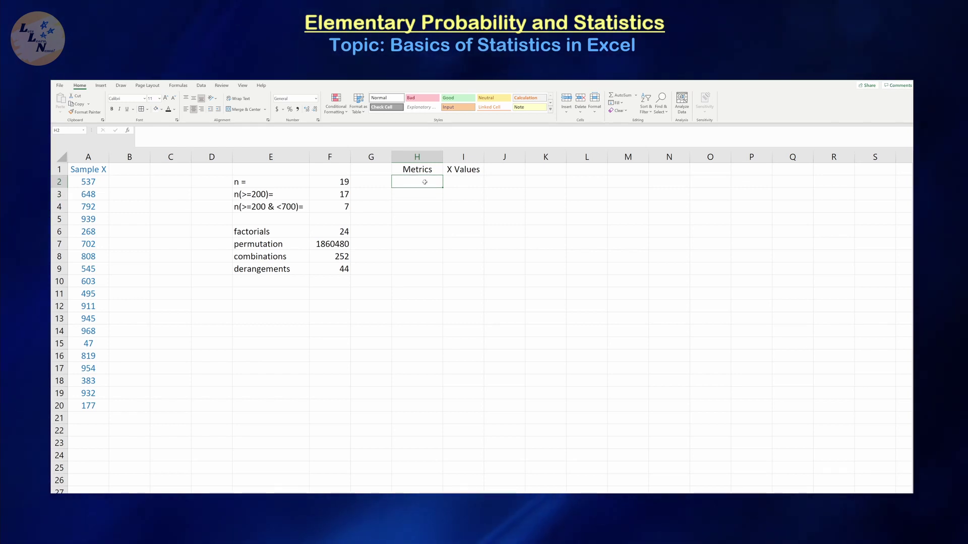
pyautogui.write('average =')
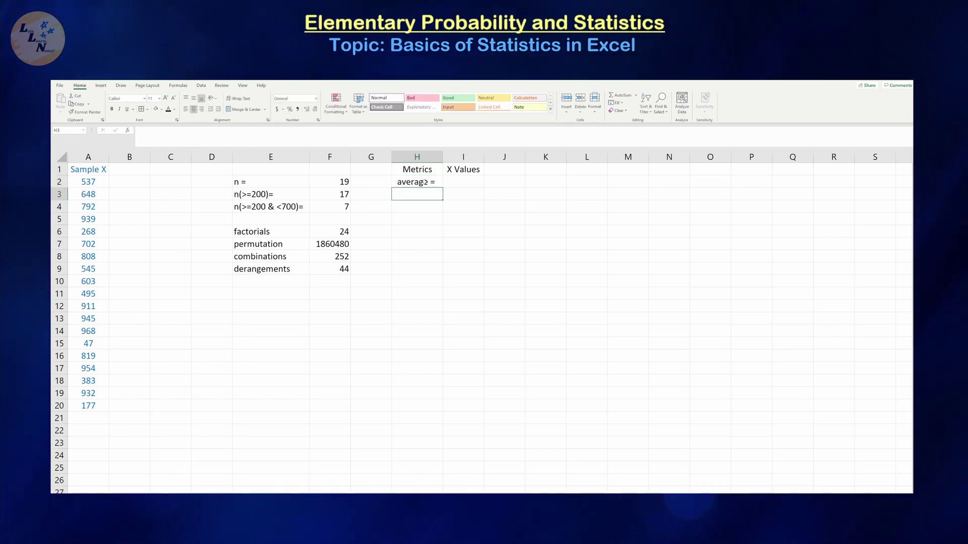
pyautogui.write('mei')
pyautogui.write('ian')
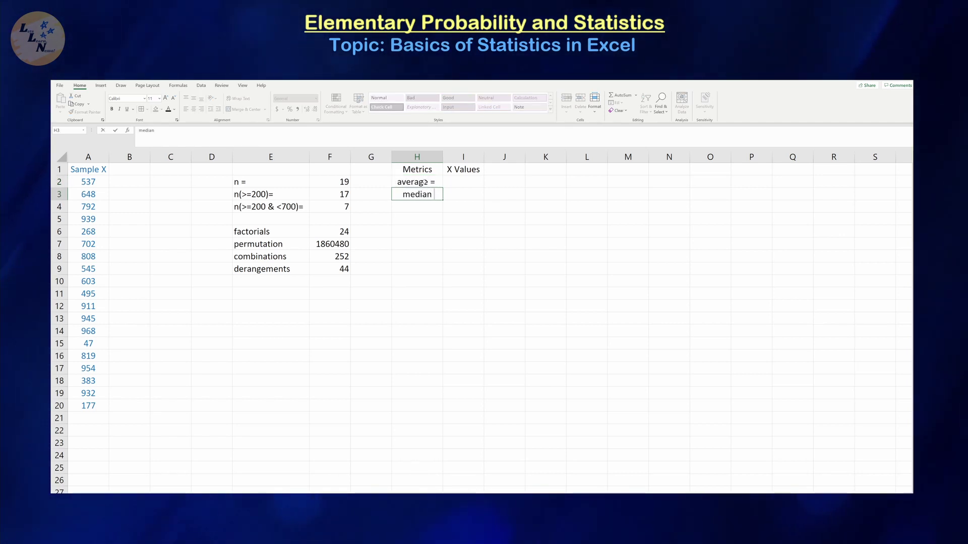
pyautogui.write(' =')
pyautogui.press('Return')
pyautogui.write('mod')
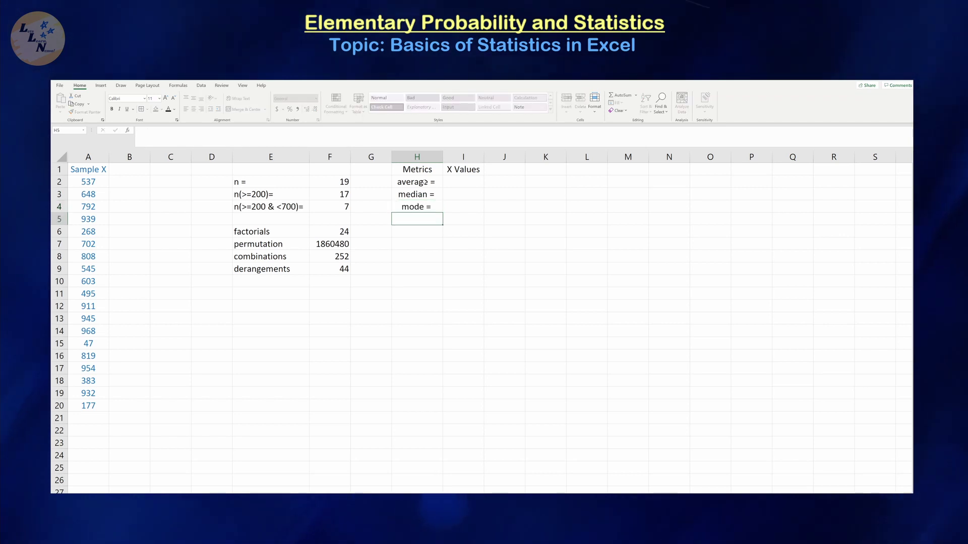
pyautogui.write('mid-range')
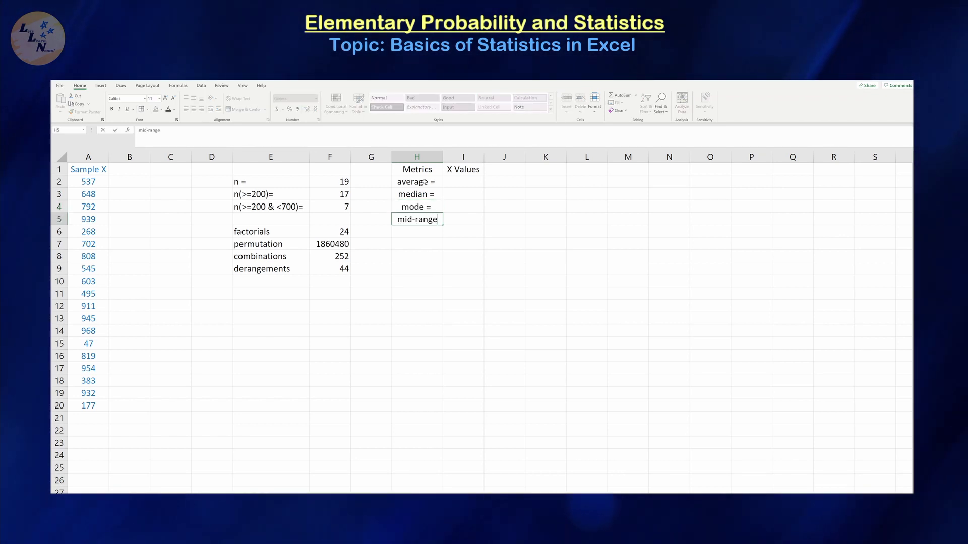
pyautogui.write(' =')
pyautogui.press('Return')
pyautogui.write('geomean =')
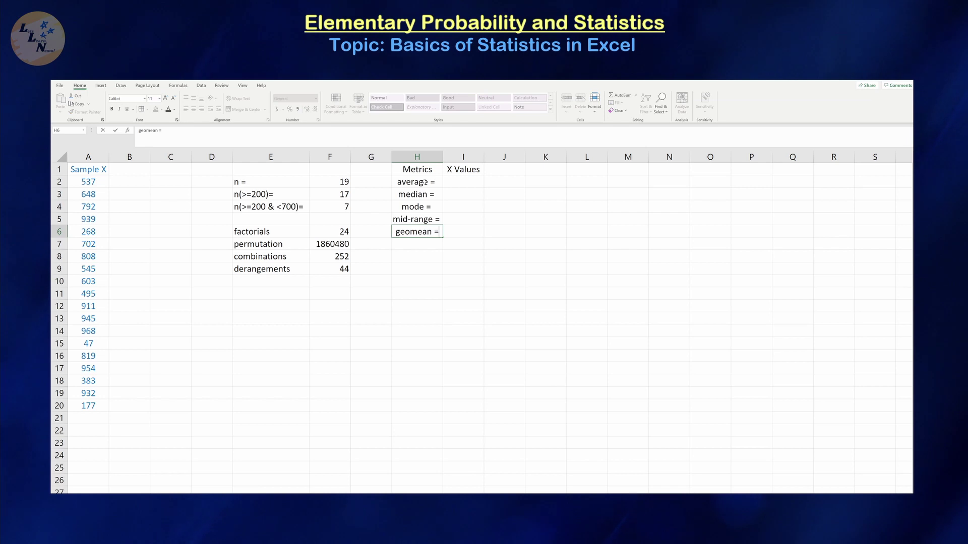
pyautogui.press('Return')
# Colour the average-to-geomean labels in H2:H6 orange.
pyautogui.moveTo(425, 183); pyautogui.dragTo(421, 227)
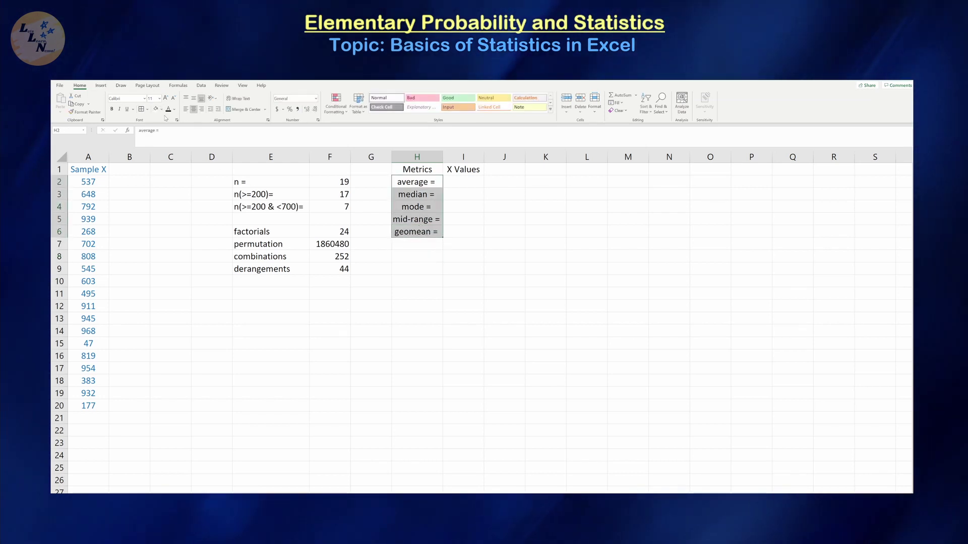
pyautogui.click(176, 112)
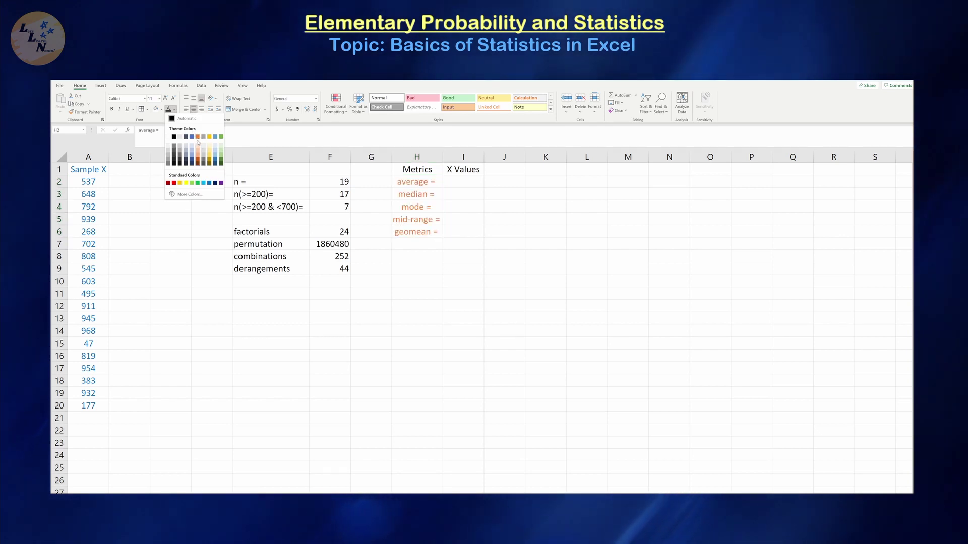
pyautogui.click(199, 161)
# Enter the quartile labels Q0 =, Q1 =, Q2 =, Q3 = and Q4 = in H7:H11.
pyautogui.click(429, 245)
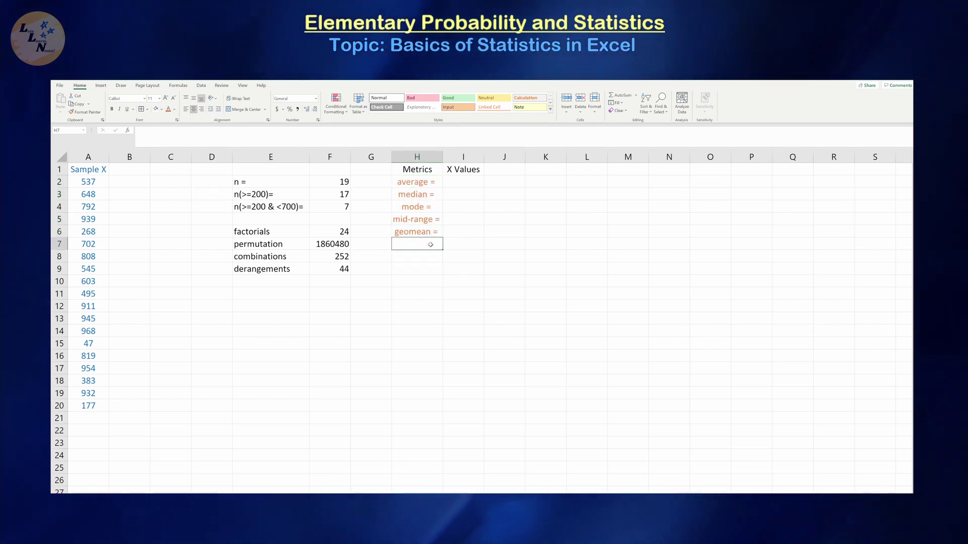
pyautogui.write('Q0 =')
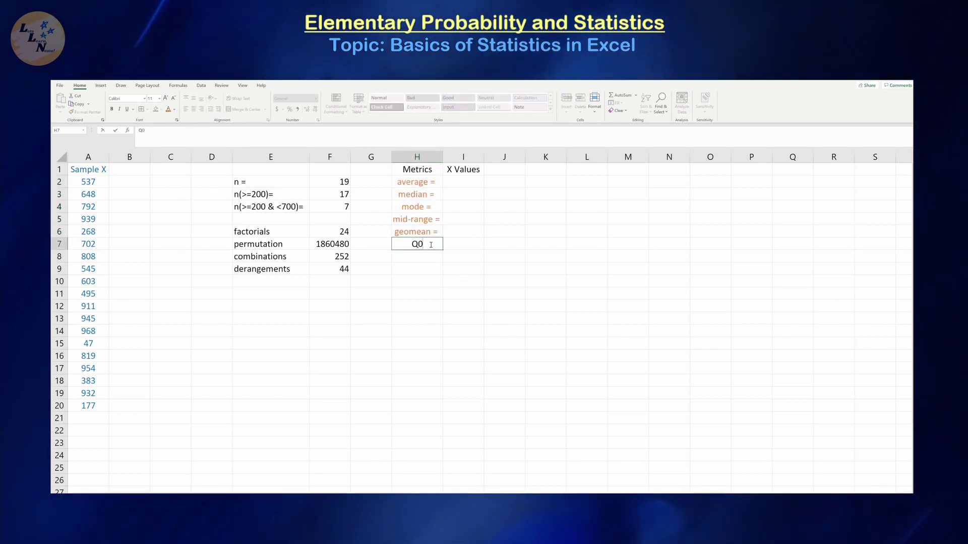
pyautogui.press('Return')
pyautogui.write('Q1 =')
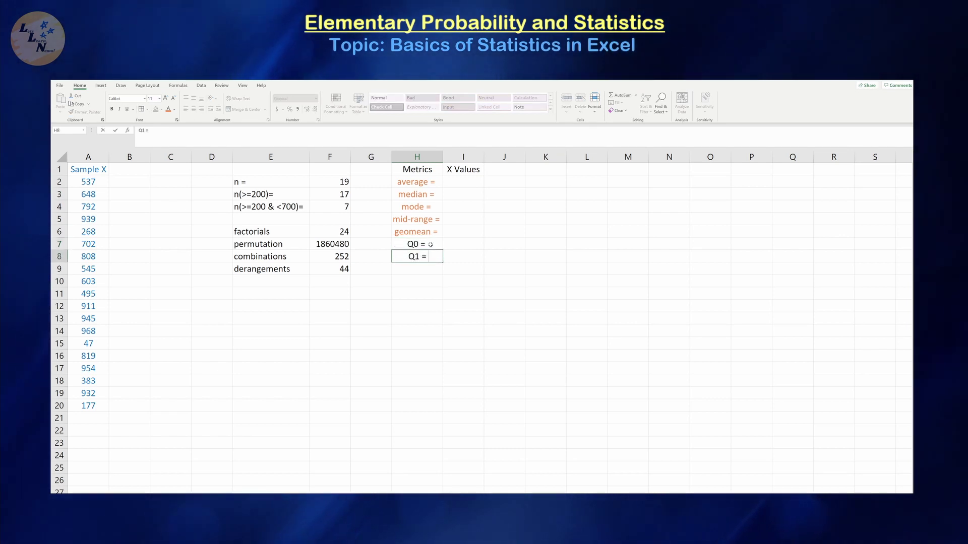
pyautogui.press('Return')
pyautogui.write('Q2 =')
pyautogui.press('Return')
pyautogui.write('Q3 =')
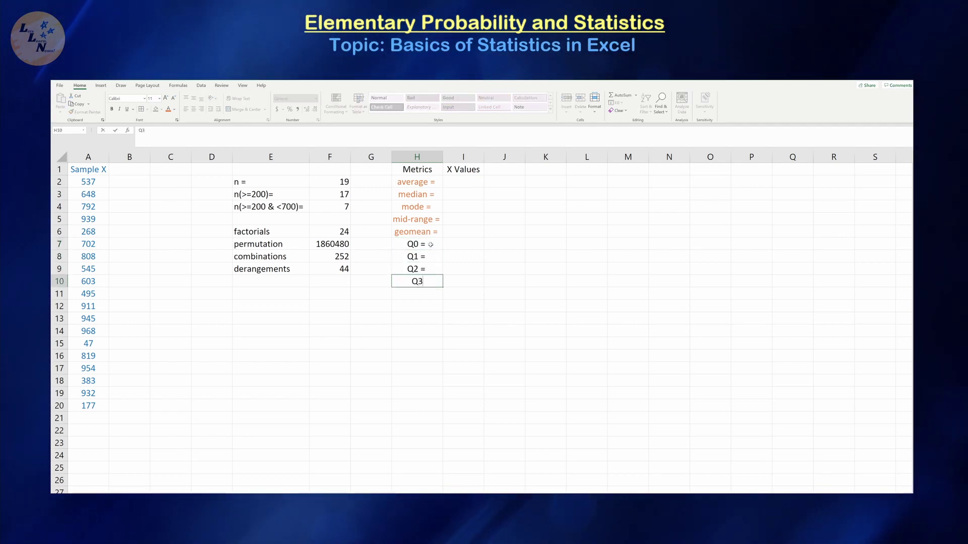
pyautogui.press('Return')
pyautogui.write('Q4 =')
pyautogui.press('Return')
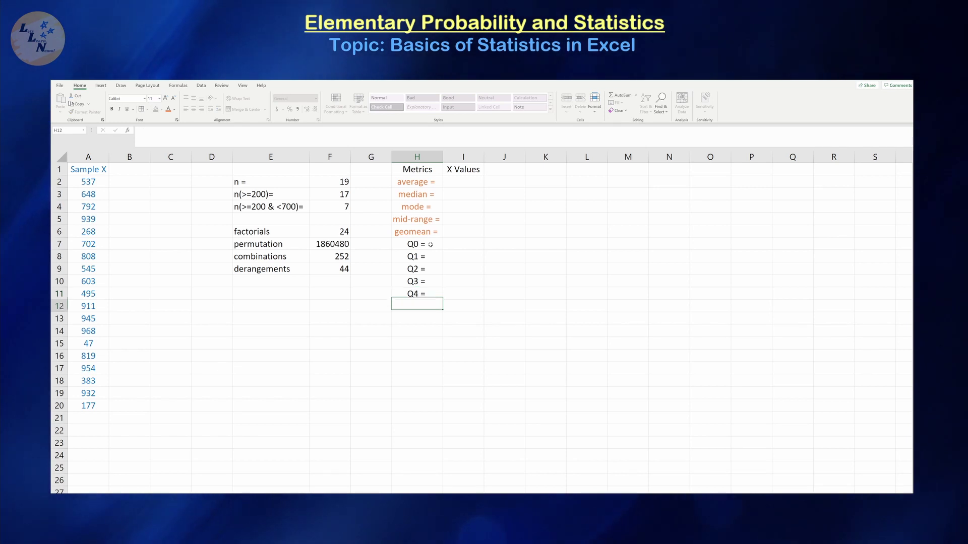
# Colour the Q0 to Q4 labels green.
pyautogui.moveTo(430, 245); pyautogui.dragTo(418, 293)
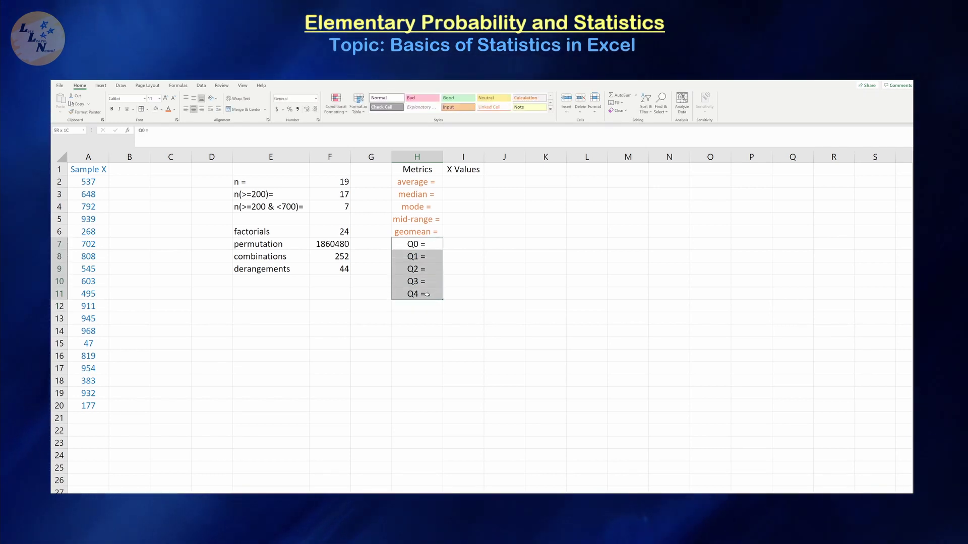
pyautogui.click(174, 110)
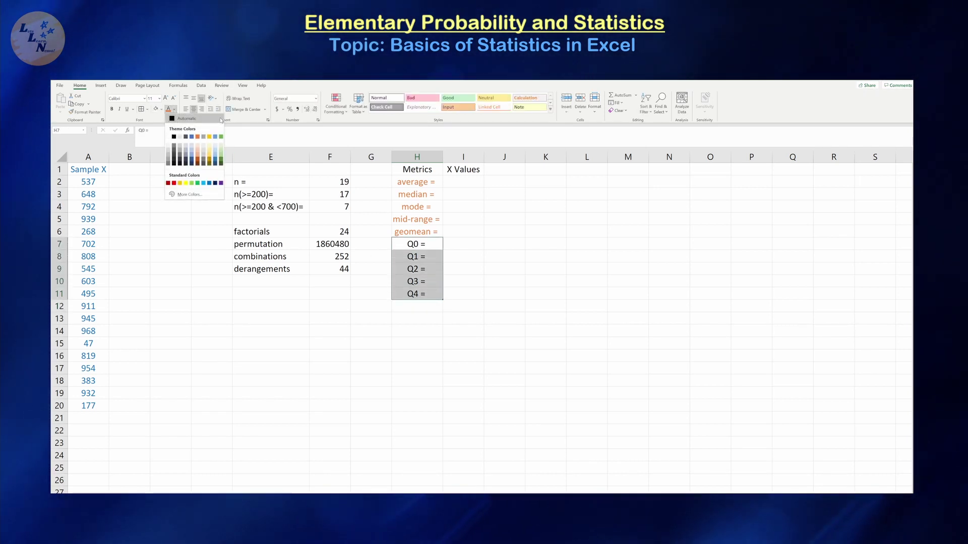
pyautogui.click(231, 144)
pyautogui.click(506, 307)
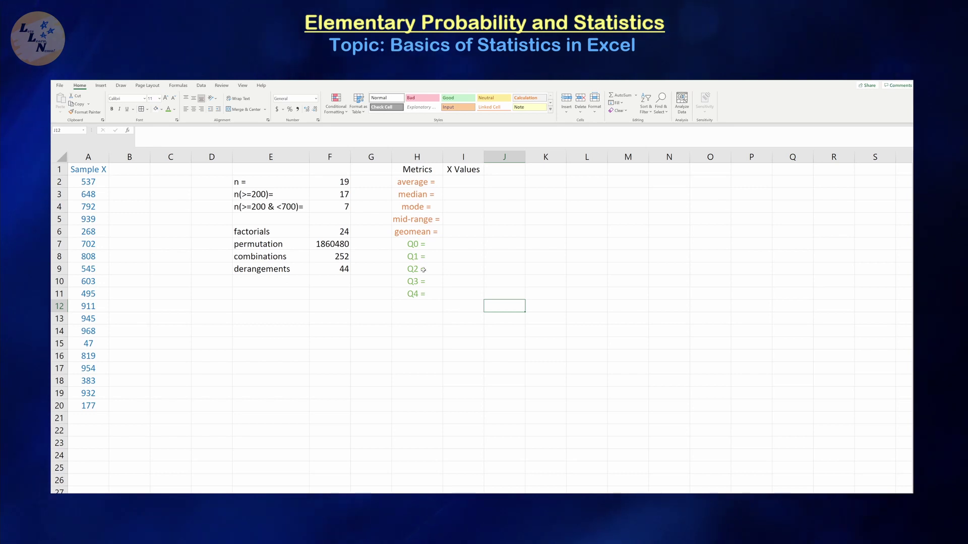
# Enter the labels range =, IQR =, Variance = and Stdev = in H12:H15.
pyautogui.click(425, 305)
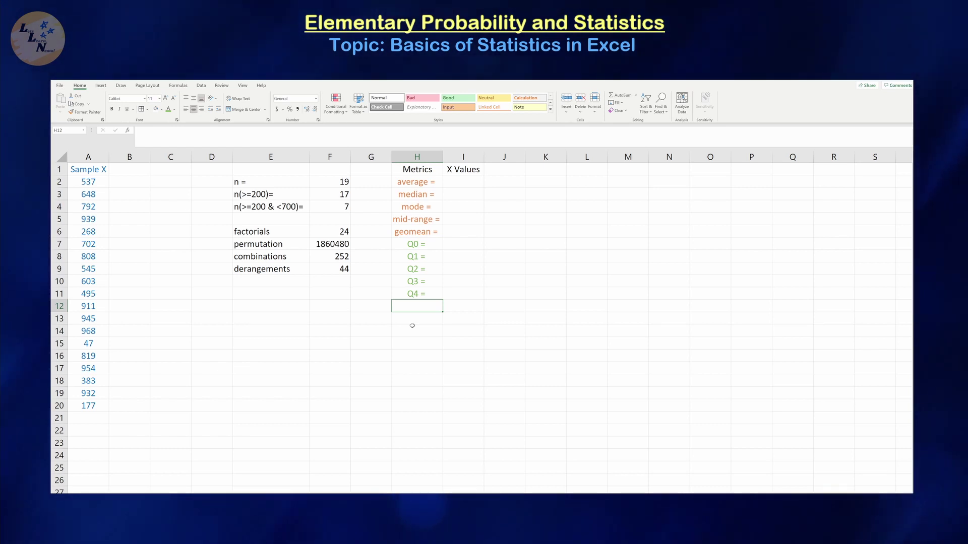
pyautogui.write('range =')
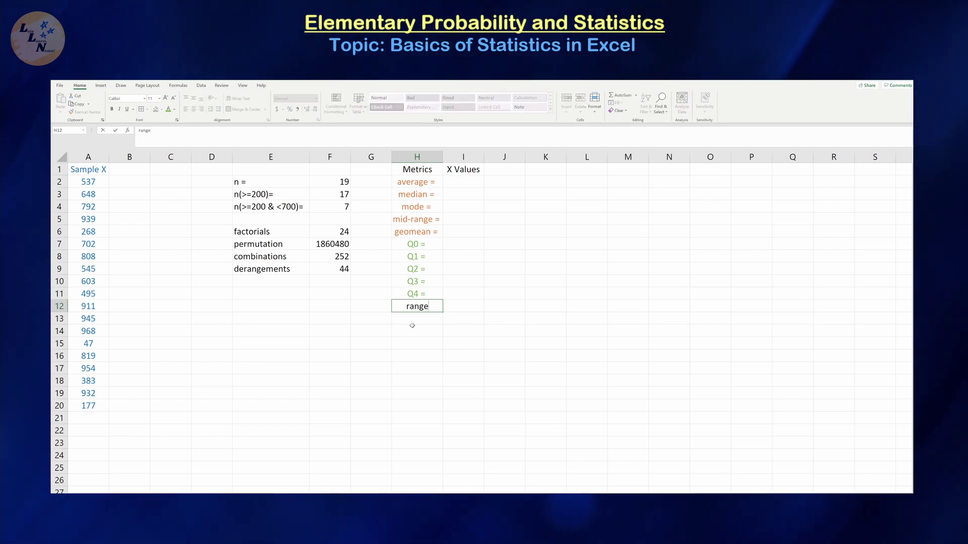
pyautogui.press('Return')
pyautogui.write('IQR')
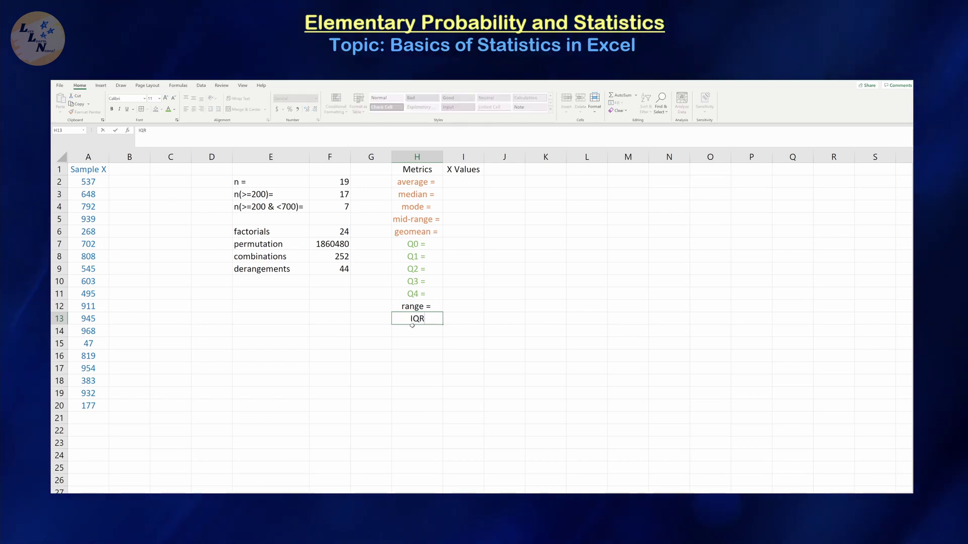
pyautogui.write(' =')
pyautogui.press('Return')
pyautogui.write('Vari')
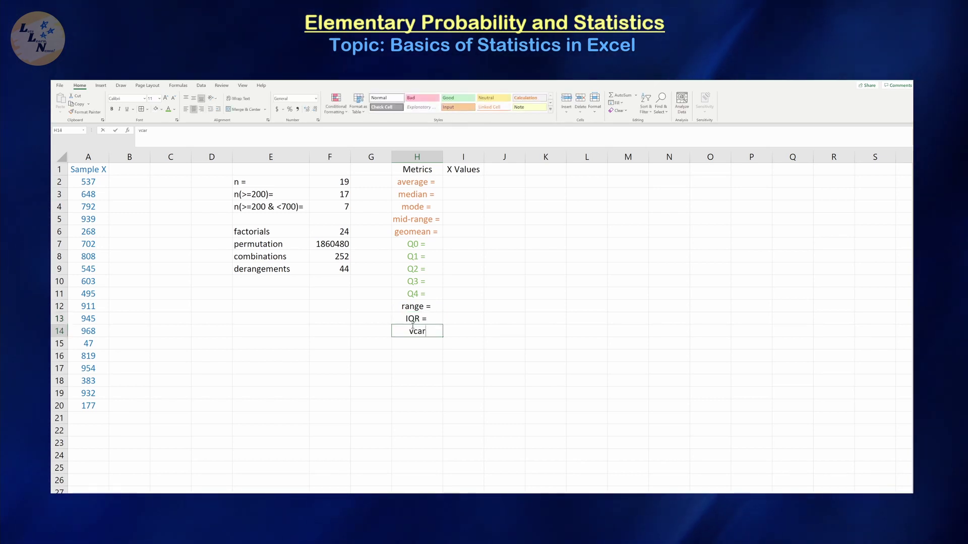
pyautogui.write('ance =')
pyautogui.press('Return')
pyautogui.write('Stdev =')
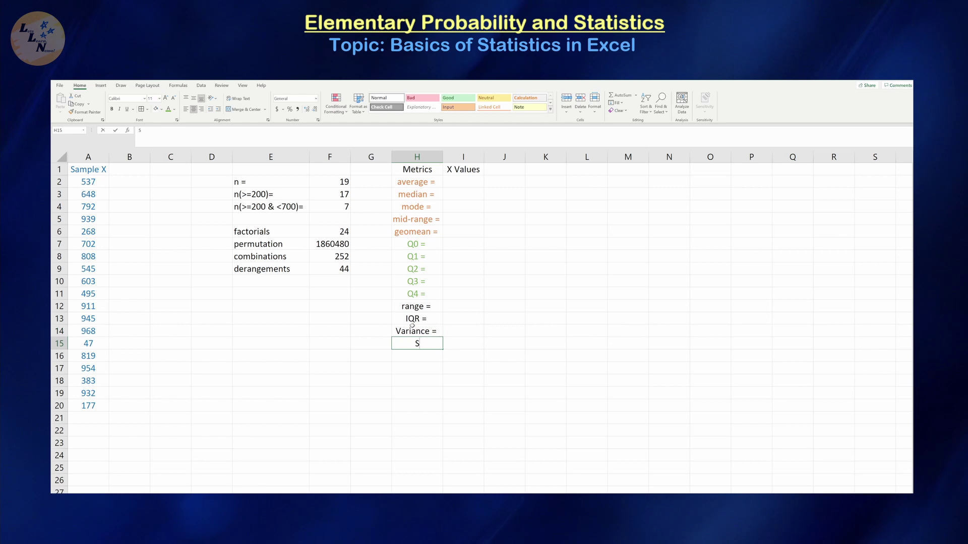
pyautogui.press('Return')
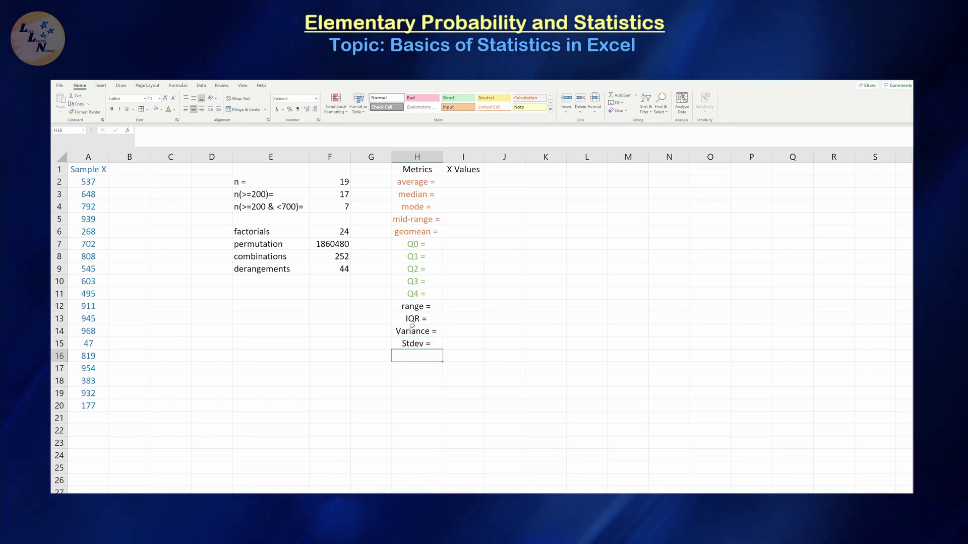
# Add the labels Coe. Var =, SAD =, AAD = and SSD = in H16:H19.
pyautogui.write('Coe. Var =')
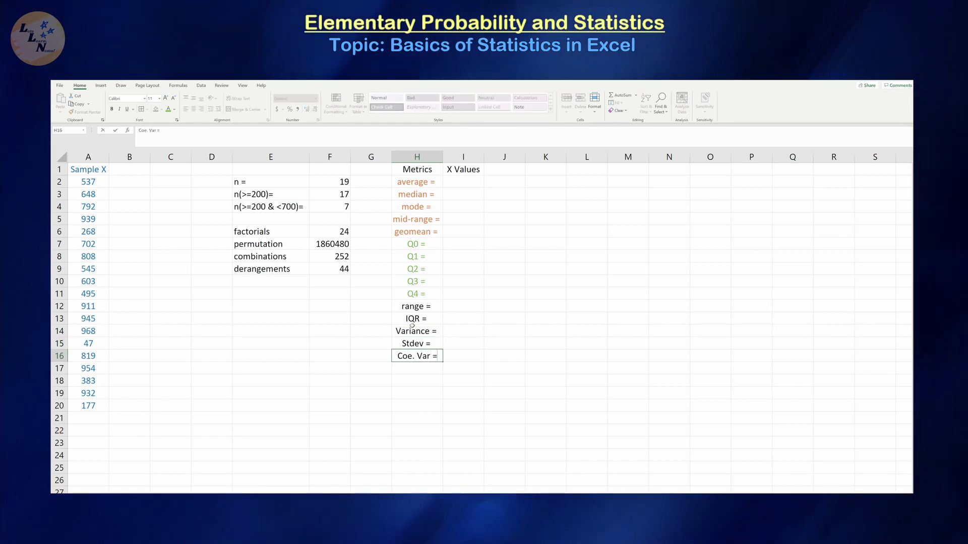
pyautogui.press('Return')
pyautogui.write('SAD =')
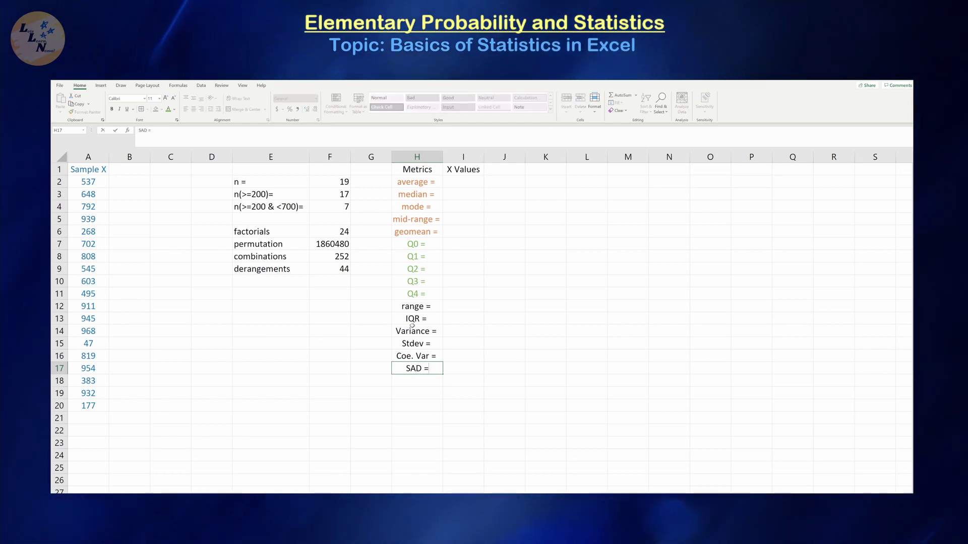
pyautogui.press('Return')
pyautogui.write('A')
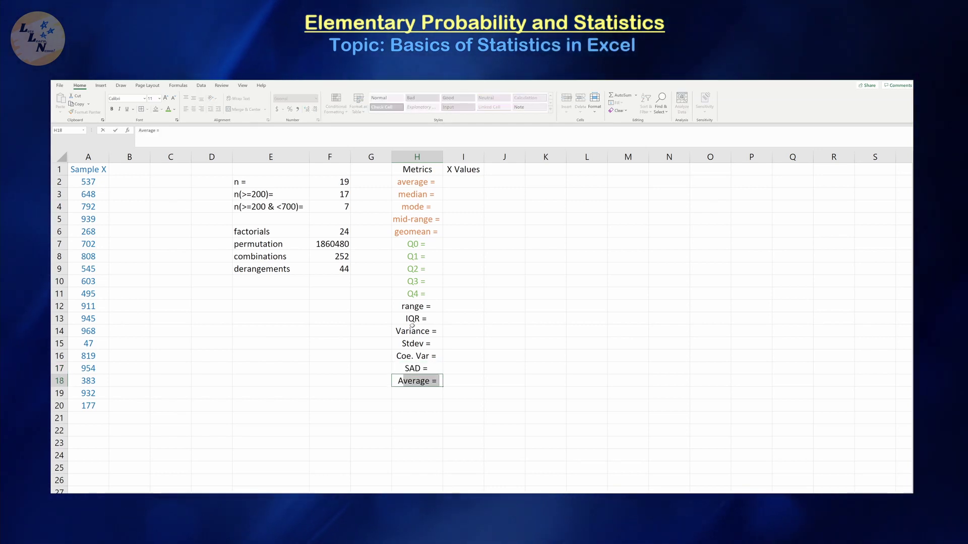
pyautogui.write('AD =')
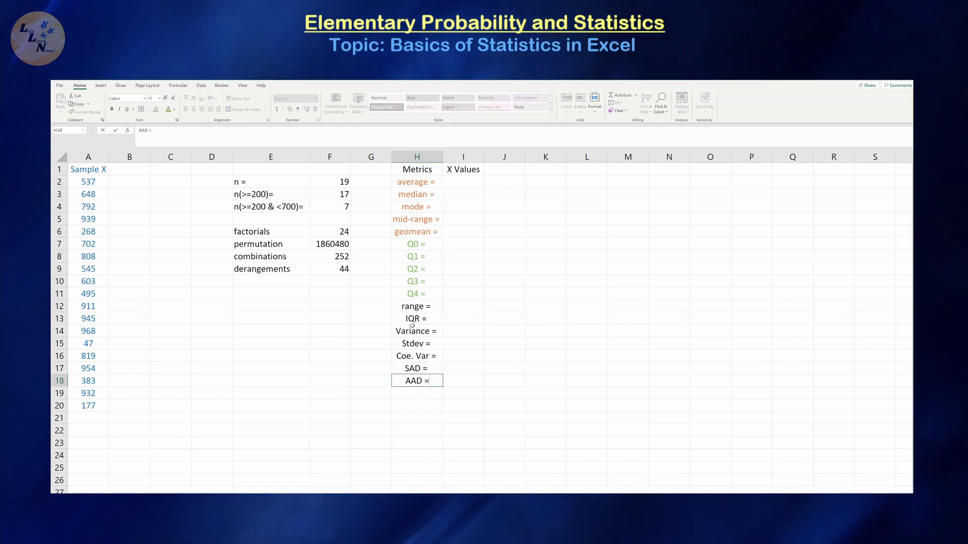
pyautogui.press('Return')
pyautogui.write('SSD =')
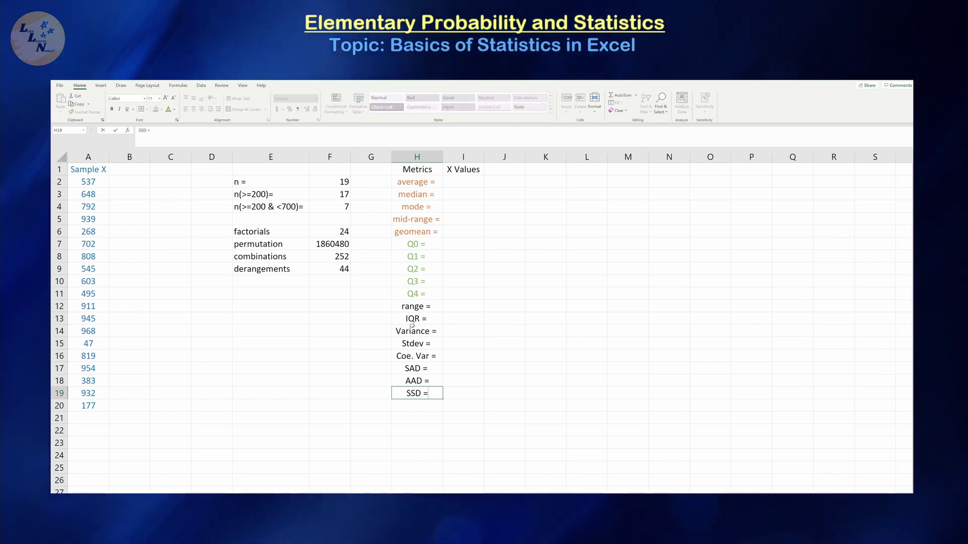
pyautogui.press('Return')
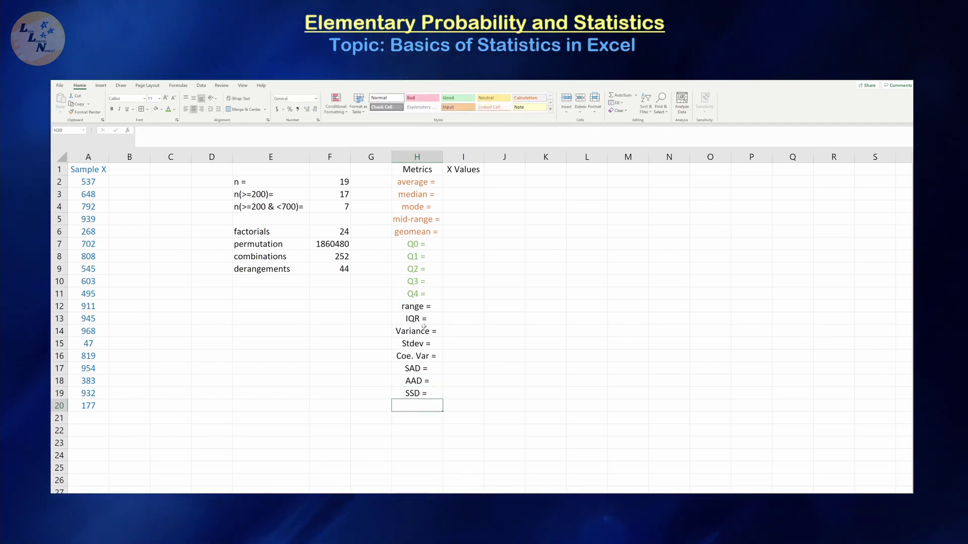
# Colour the range-to-SSD labels in H12:H19 blue.
pyautogui.moveTo(417, 310); pyautogui.dragTo(408, 393)
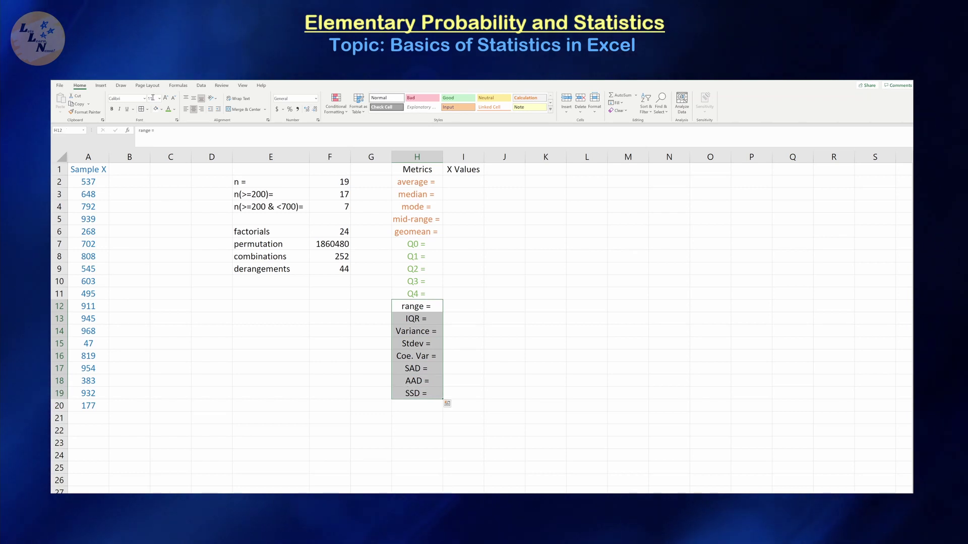
pyautogui.click(174, 109)
pyautogui.click(211, 182)
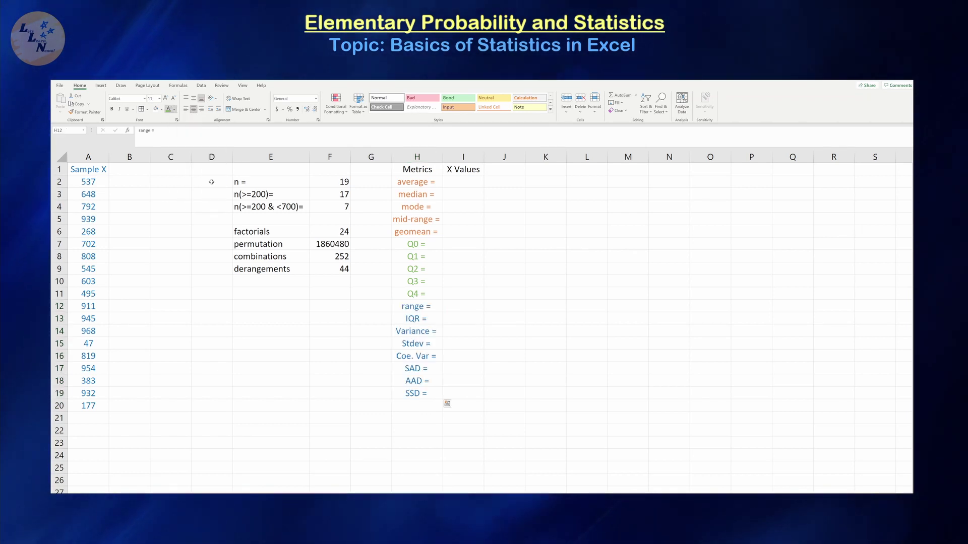
pyautogui.click(496, 281)
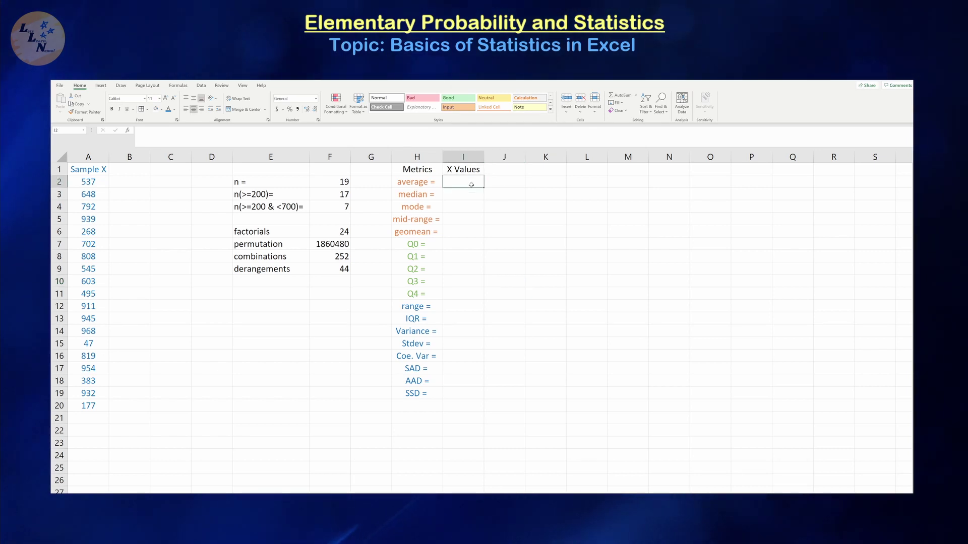
# Enter =AVERAGE(A:A), =MEDIAN(A:A) and =MODE(A:A) in I2:I4, giving 656.4737, 702 and #N/A.
pyautogui.write('=average(A:A')
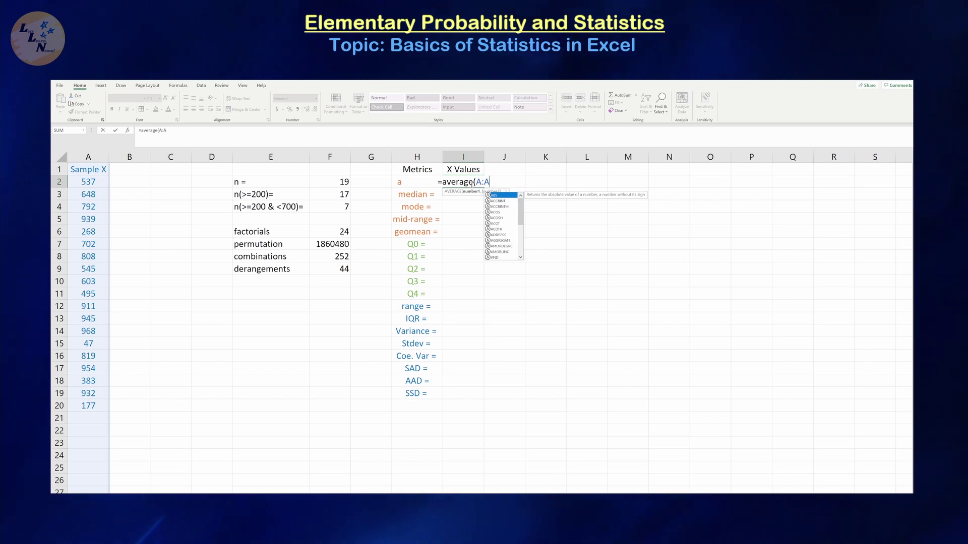
pyautogui.press('Return')
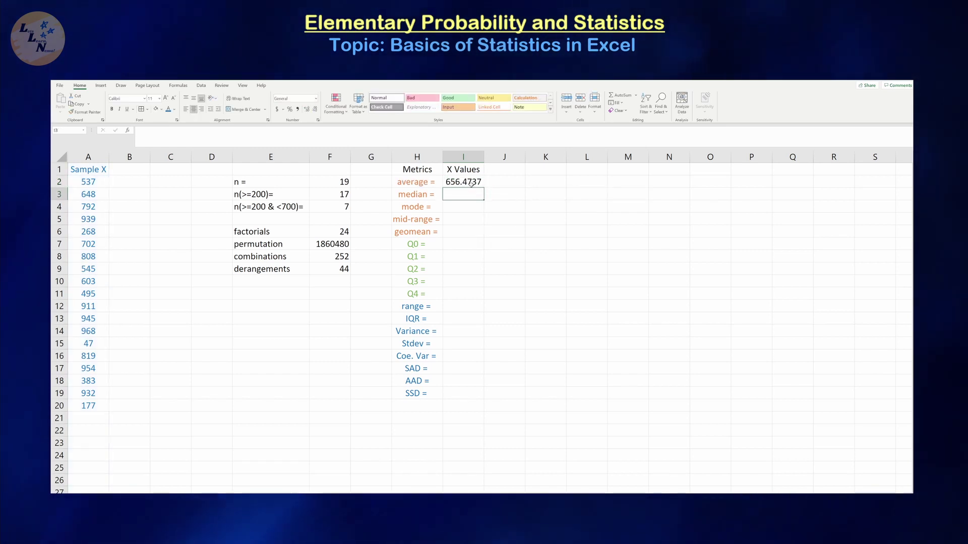
pyautogui.write('=median(A:A')
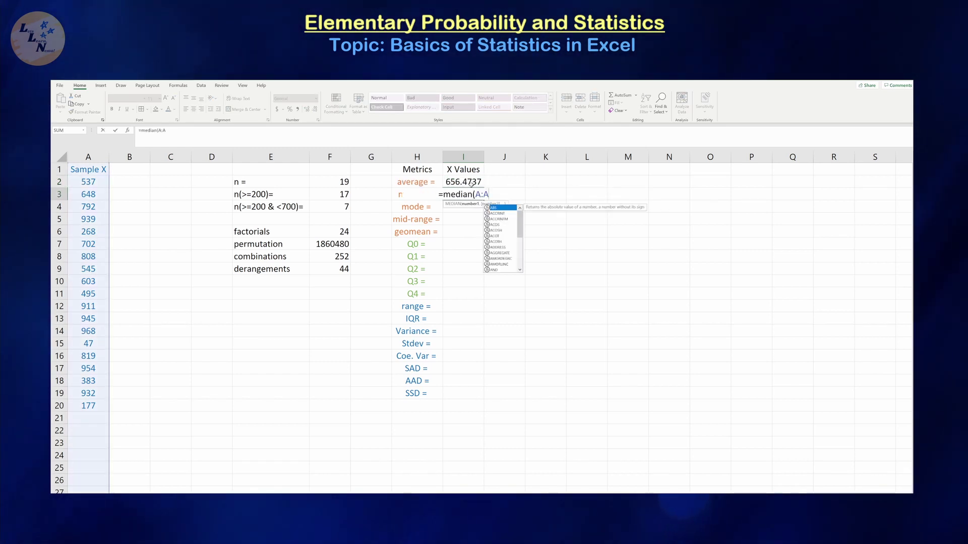
pyautogui.press('Return')
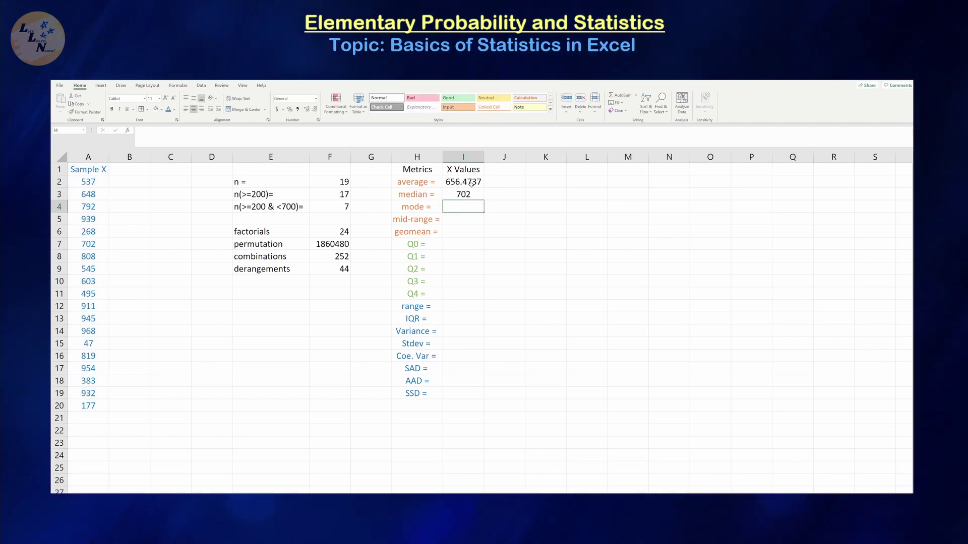
pyautogui.write('\\m')
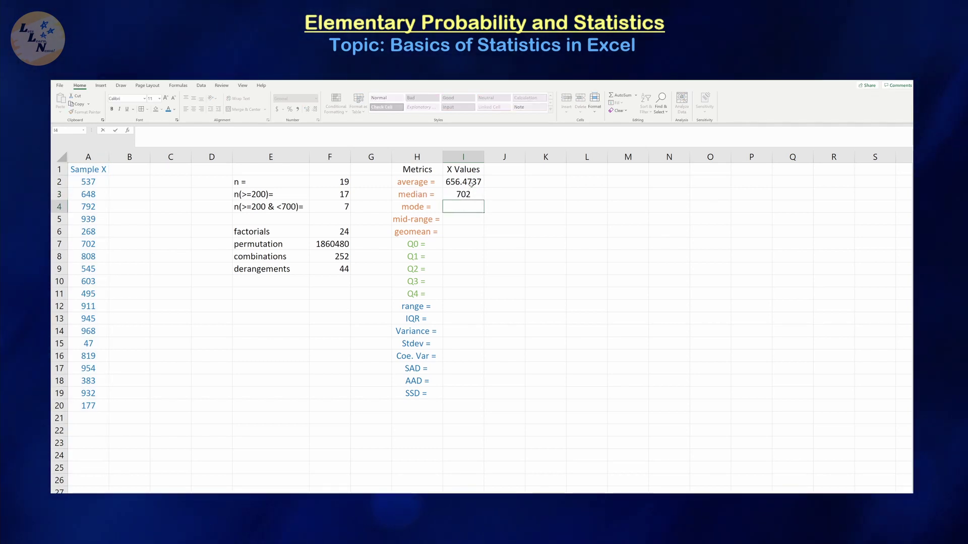
pyautogui.write('ode(A:A')
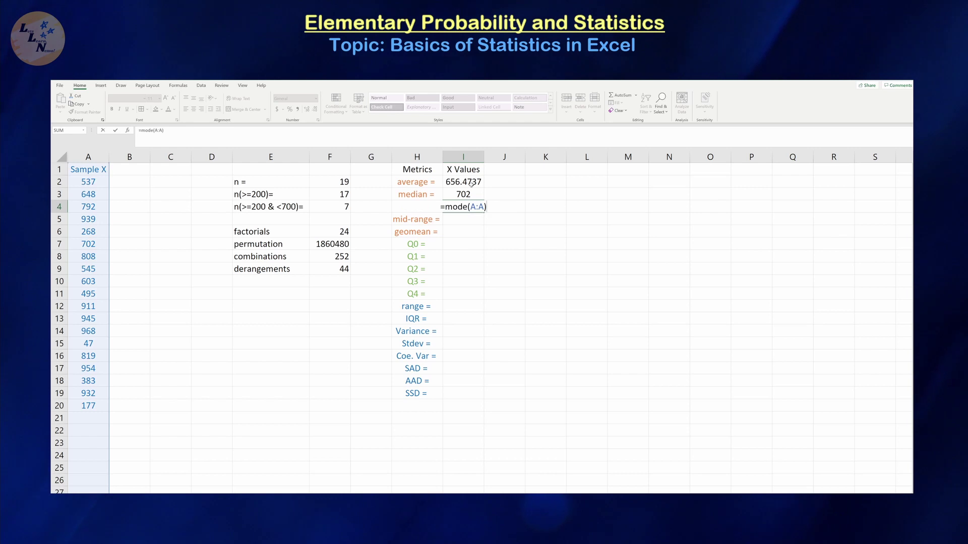
pyautogui.press('Return')
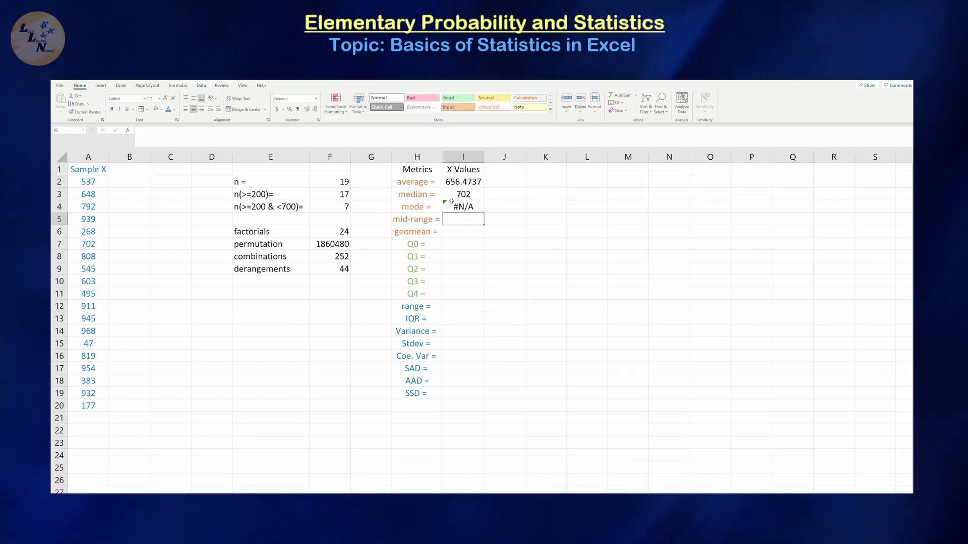
pyautogui.click(88, 420)
pyautogui.write('177')
pyautogui.press('Return')
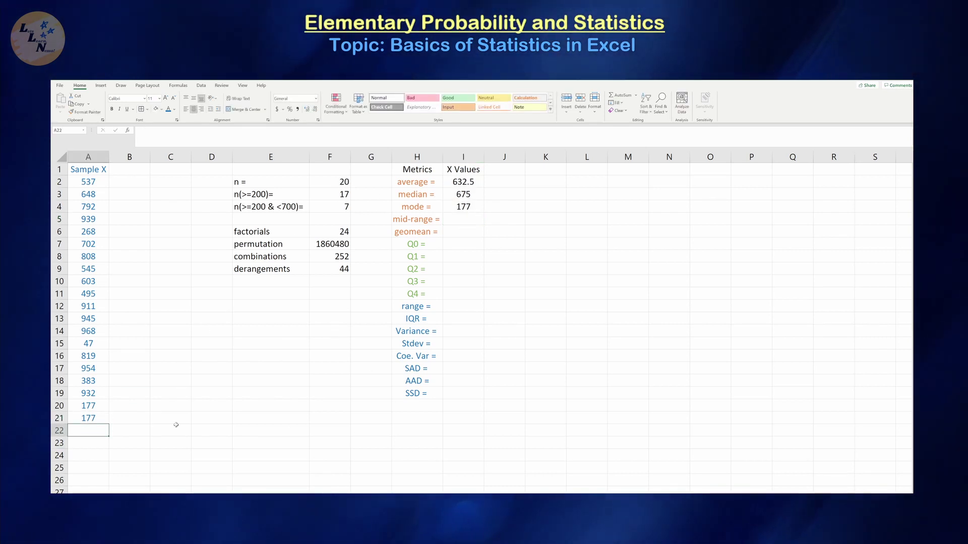
pyautogui.press('Up')
pyautogui.press('Delete')
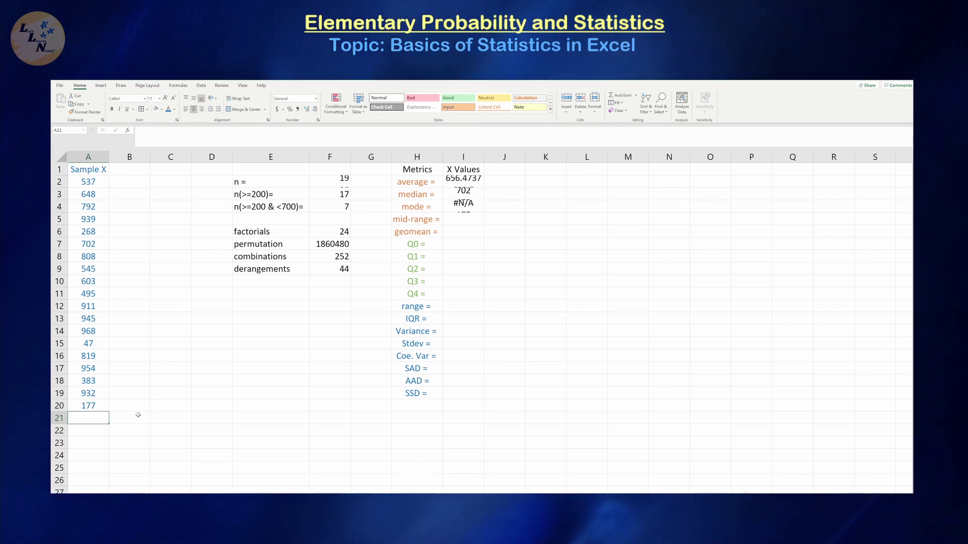
pyautogui.click(463, 219)
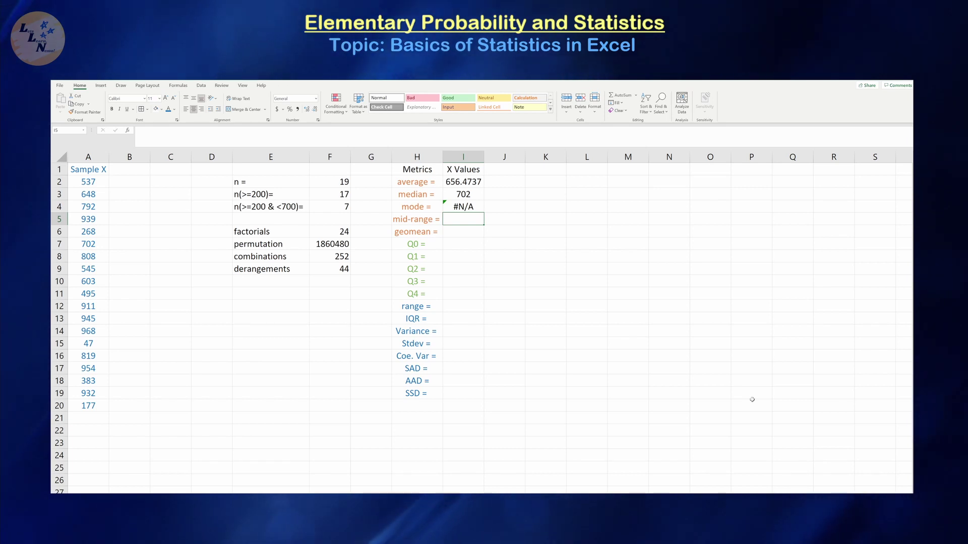
# Enter =(MAX(A:A)+MIN(A:A))/2 in I5 (507.5) and =GEOMEAN(A:A) in I6 (551.7086).
pyautogui.write('=mi')
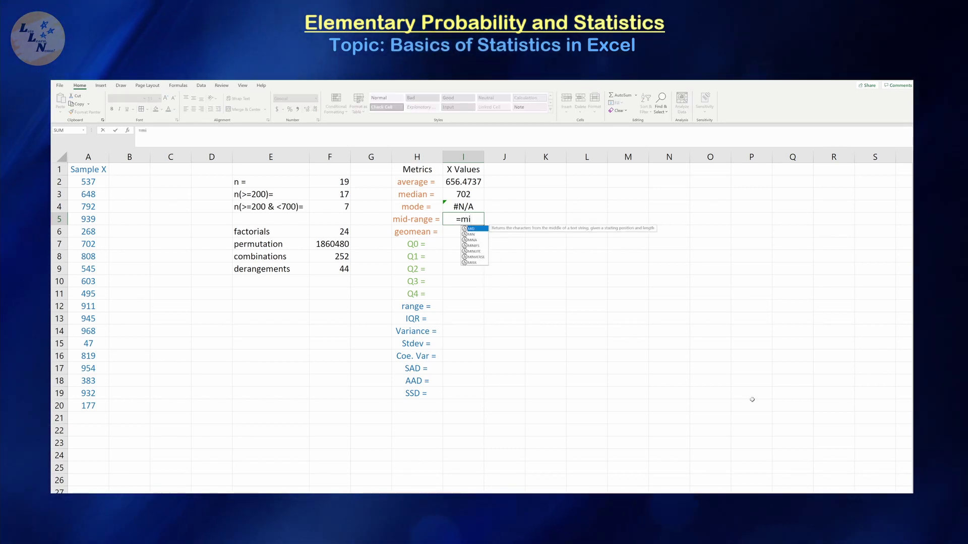
pyautogui.press('BackSpace')
pyautogui.press('BackSpace')
pyautogui.write('(max')
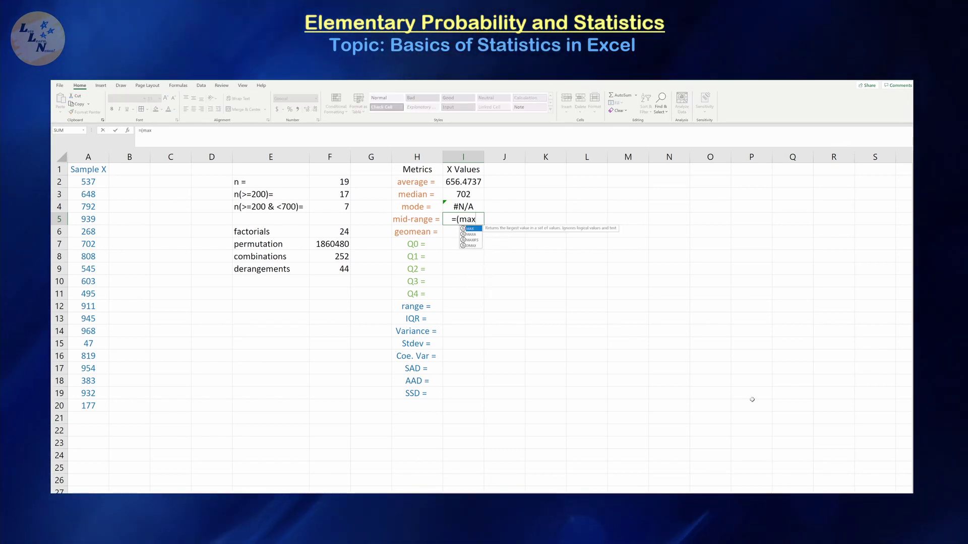
pyautogui.write('(A:A)')
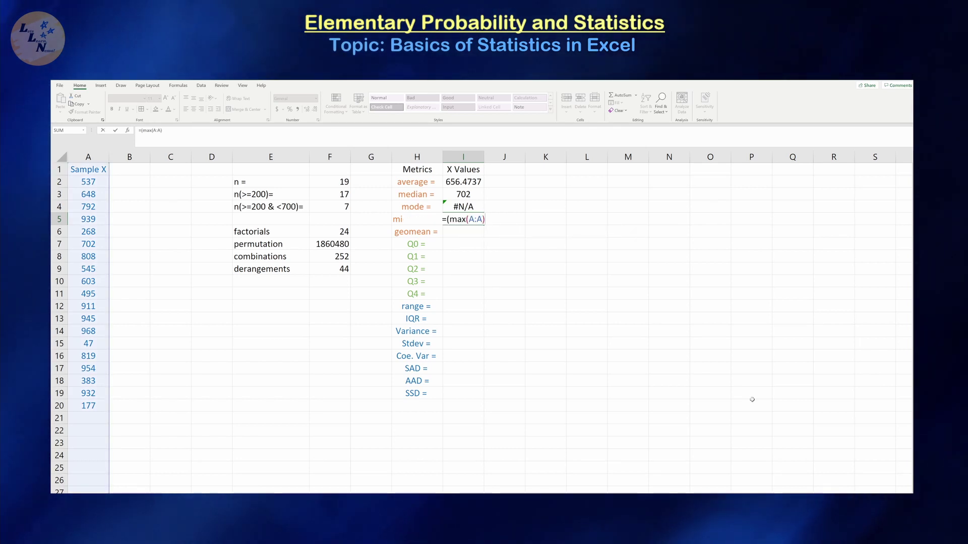
pyautogui.write('+m')
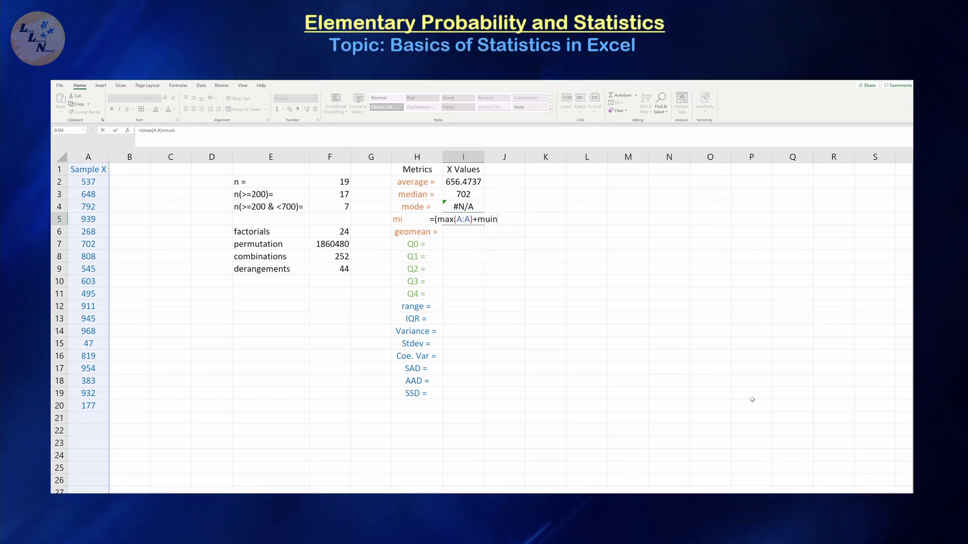
pyautogui.write('in(A:A))/2')
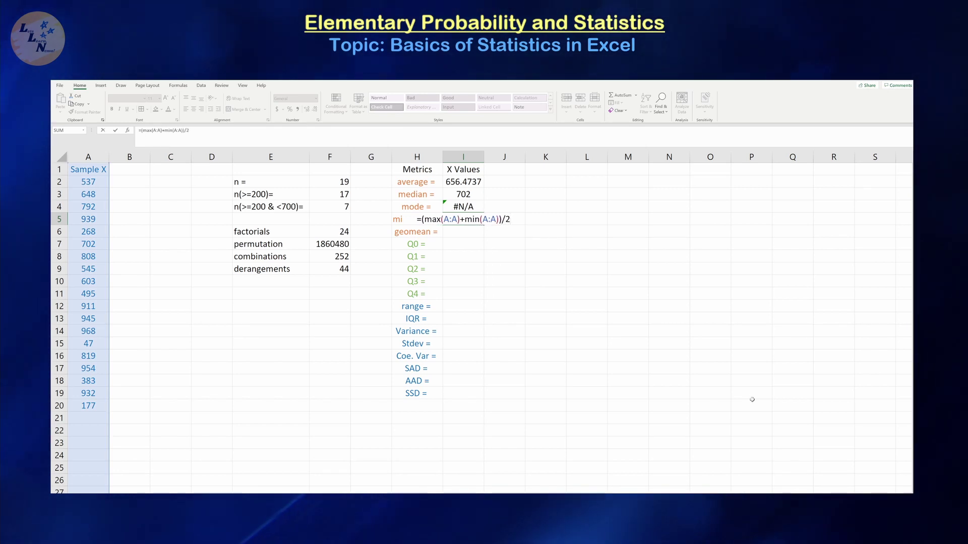
pyautogui.press('Return')
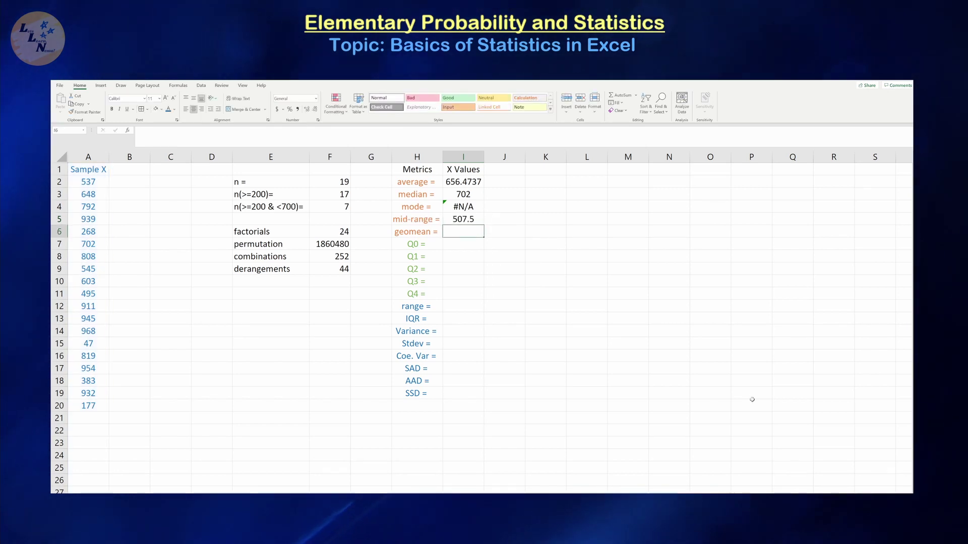
pyautogui.write('=')
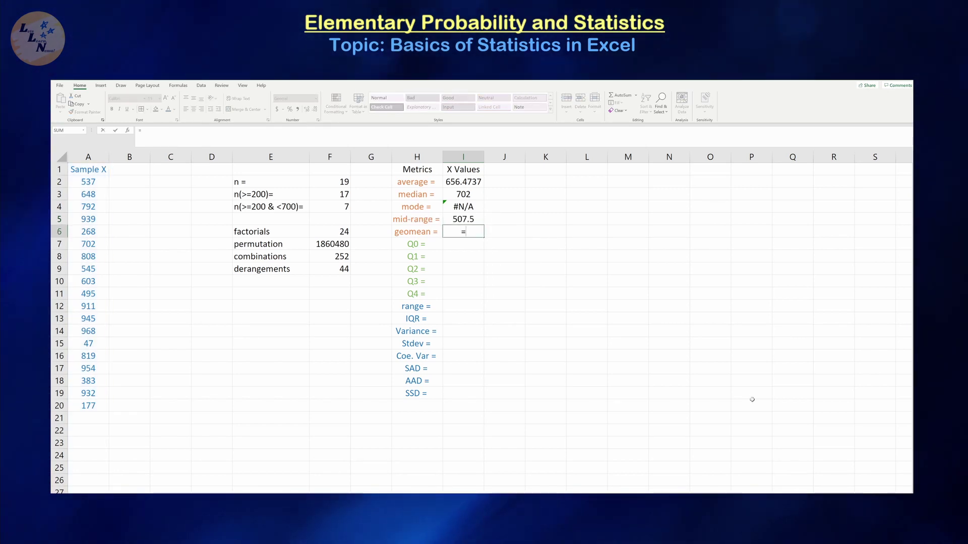
pyautogui.write('geomean')
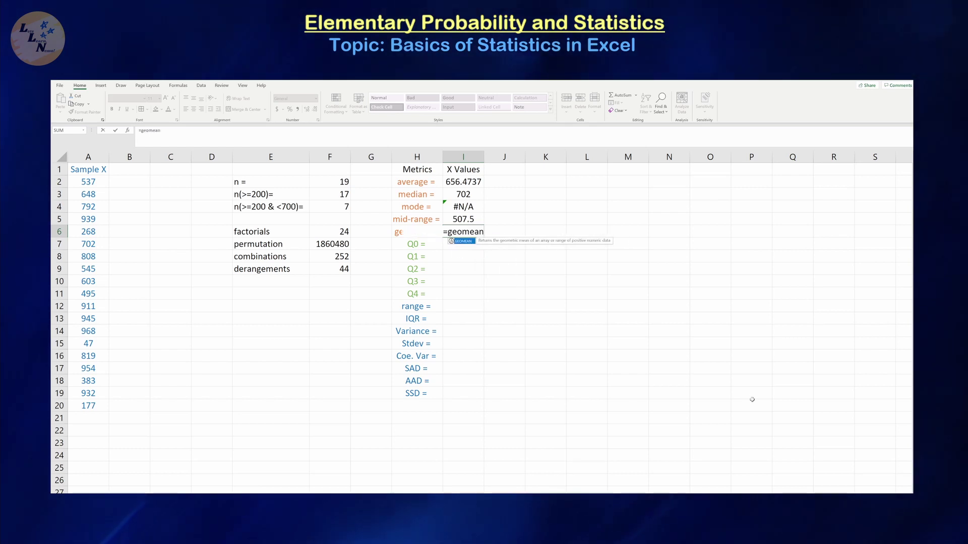
pyautogui.write('(A:A')
pyautogui.press('Return')
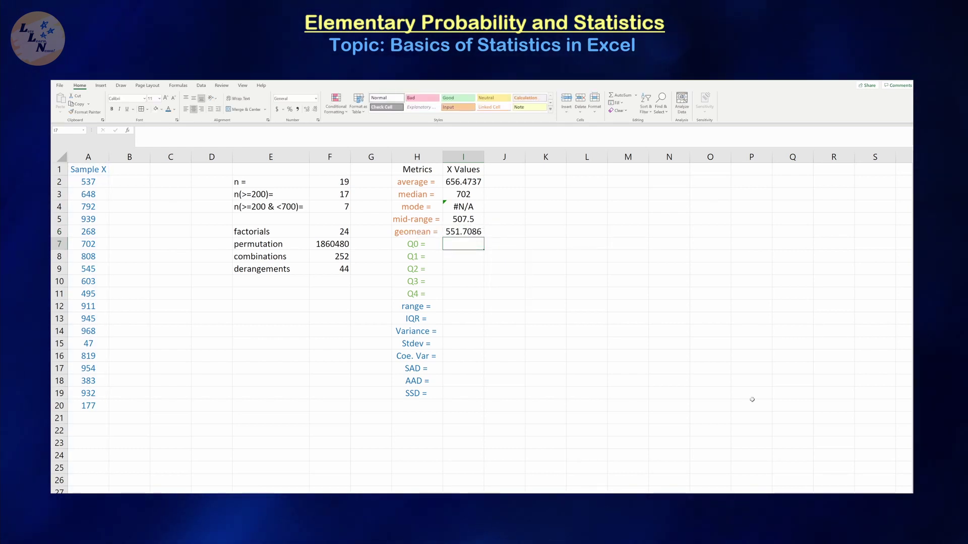
pyautogui.click(90, 422)
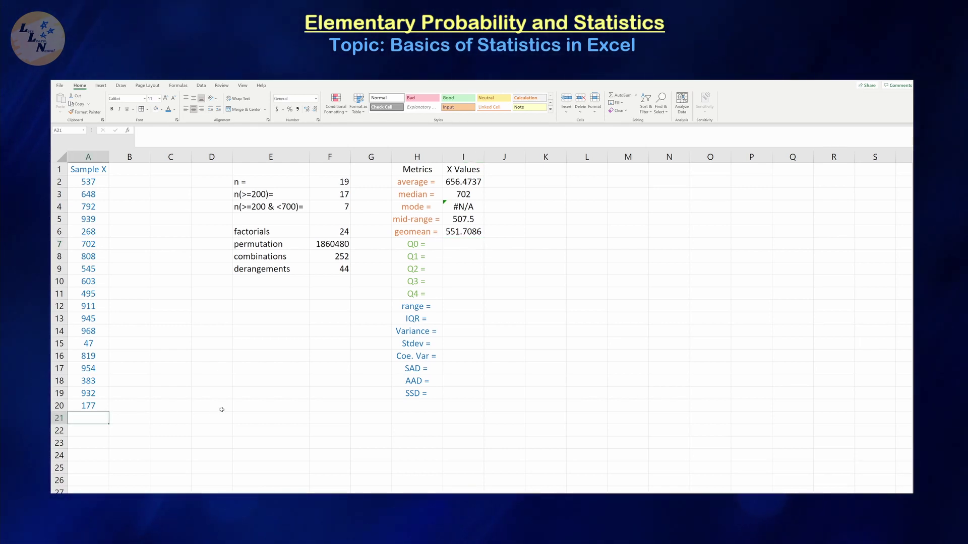
pyautogui.write('-2')
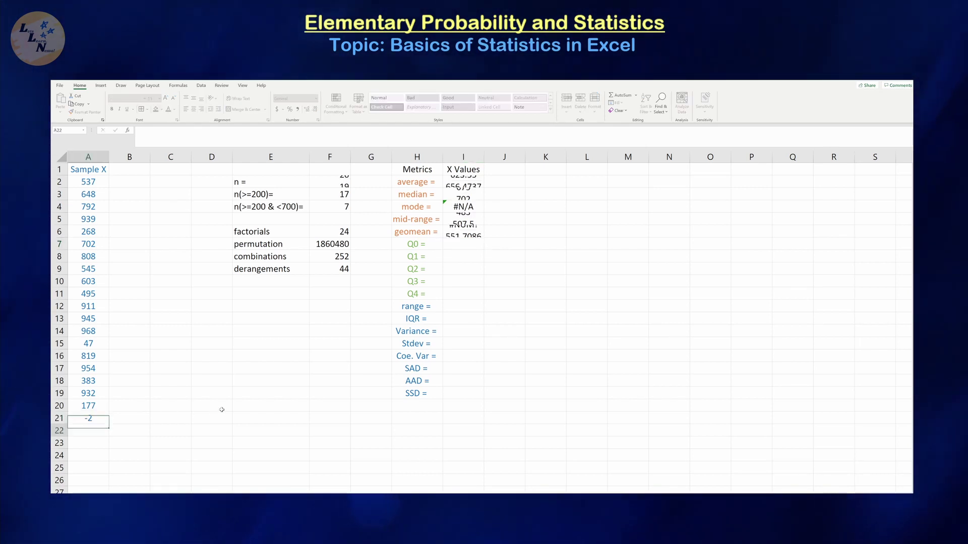
pyautogui.write('-3')
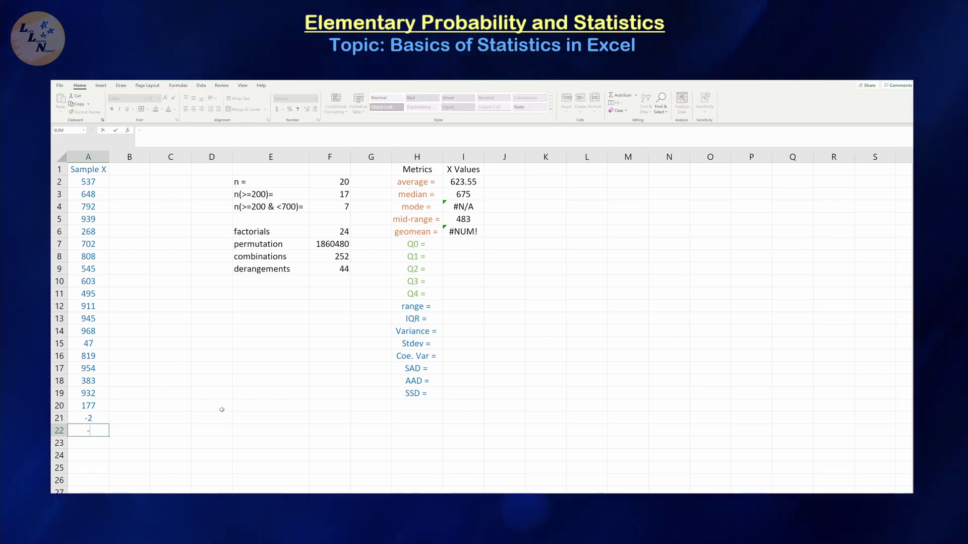
pyautogui.press('Return')
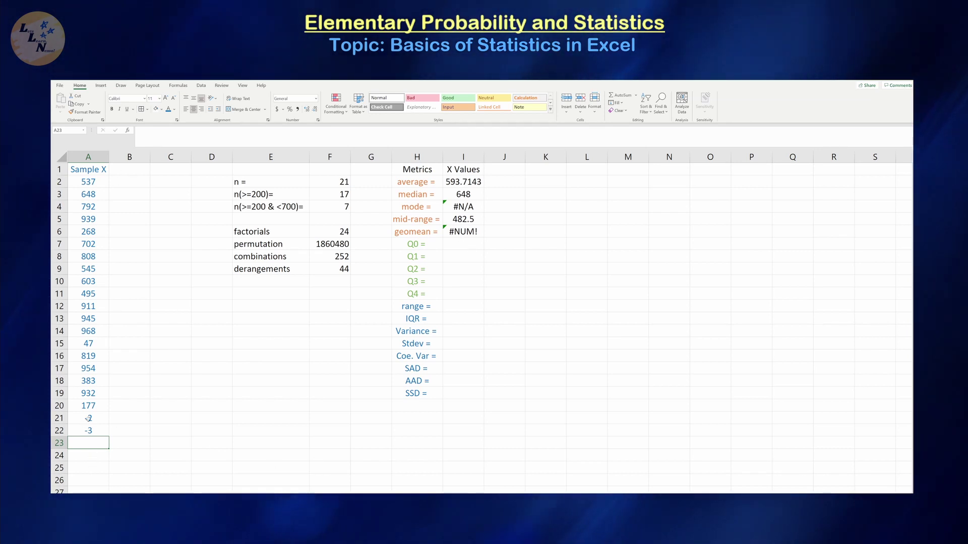
pyautogui.moveTo(88, 419); pyautogui.dragTo(90, 427)
pyautogui.press('Delete')
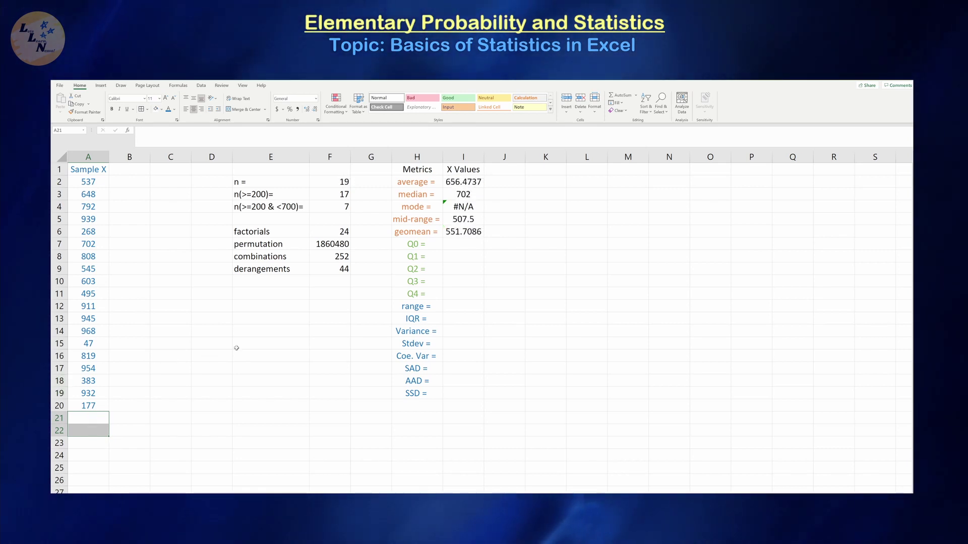
# Fill Q0 with =MIN(A:A) (47), Q4 with =MAX(A:A) (968) and Q2 with =MEDIAN(A:A) (702).
pyautogui.click(476, 246)
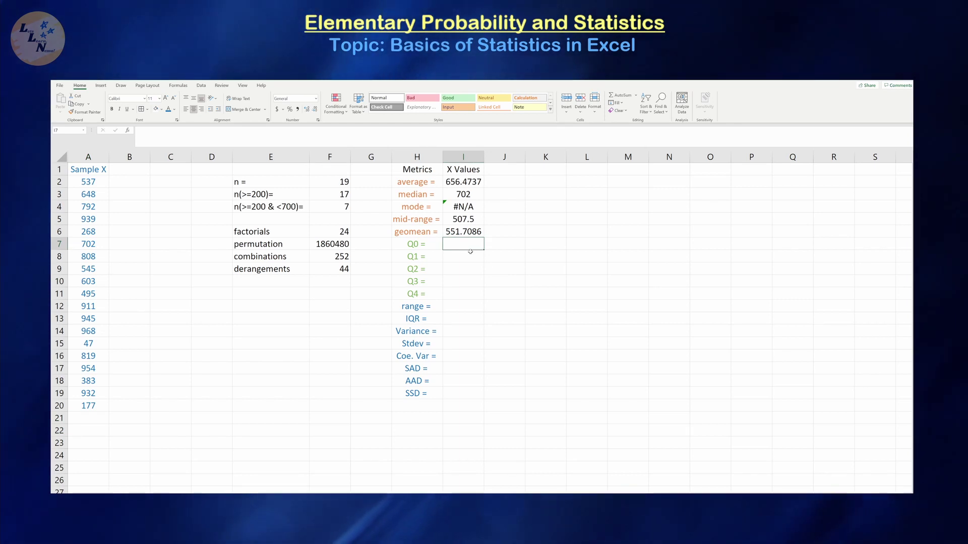
pyautogui.write('=min(A')
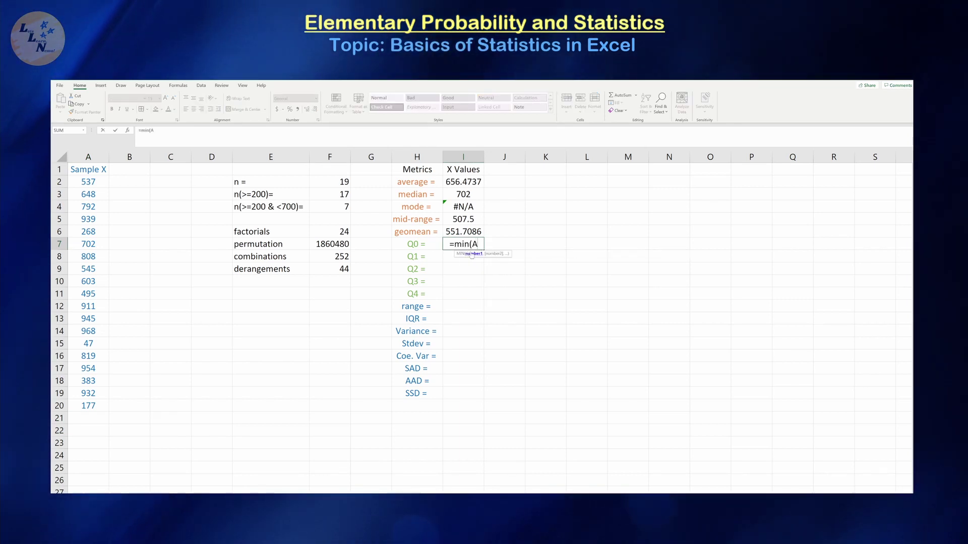
pyautogui.write(':A)')
pyautogui.press('Return')
pyautogui.press('Down')
pyautogui.press('Down')
pyautogui.press('Down')
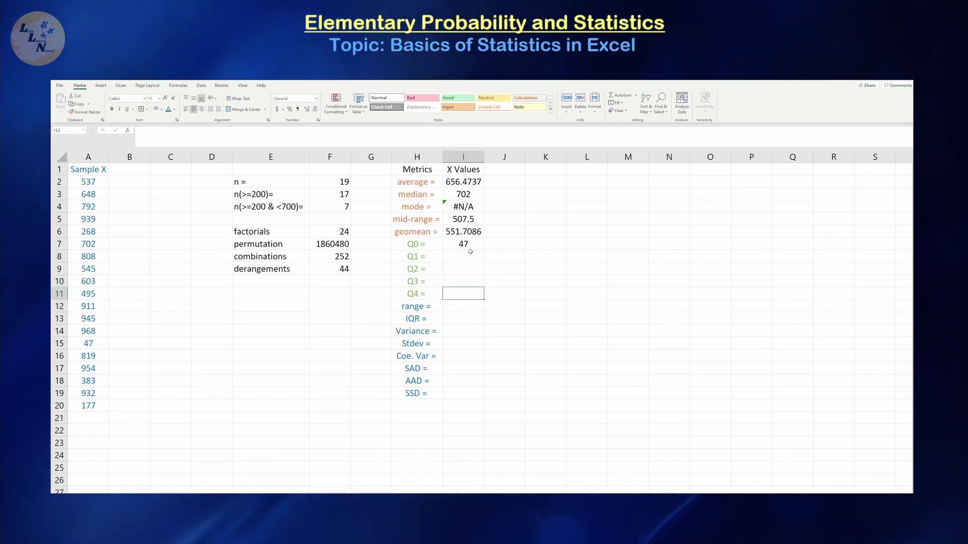
pyautogui.write('=max(A:A)')
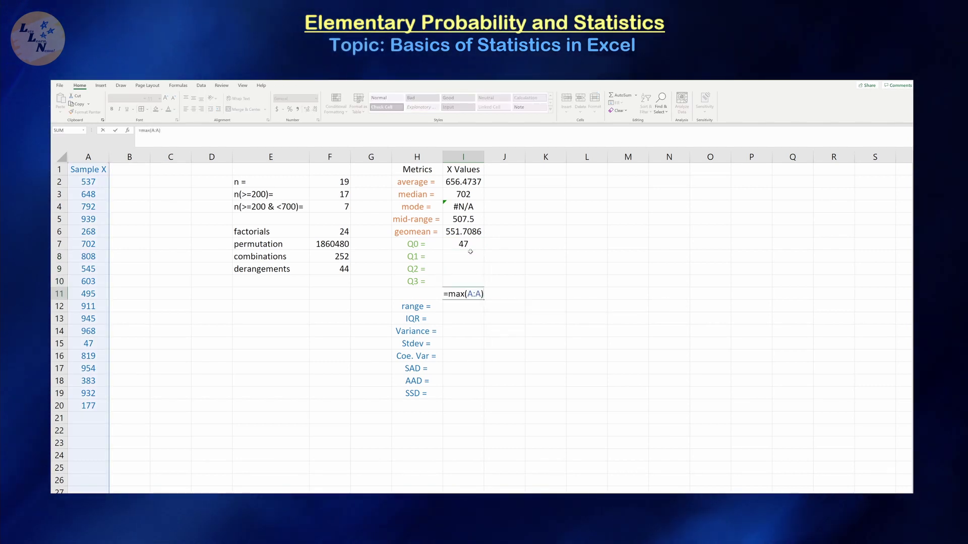
pyautogui.press('Return')
pyautogui.press('Up')
pyautogui.press('Up')
pyautogui.press('Up')
pyautogui.write('=medi')
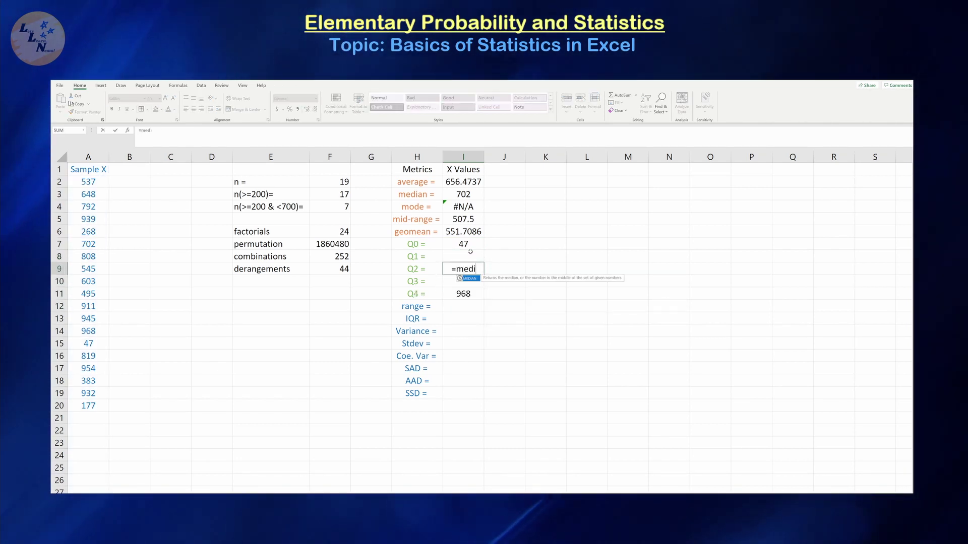
pyautogui.write('an(A:A)')
pyautogui.press('Return')
# Compute Q1 with =QUARTILE.EXC(A:A,1), giving 495.
pyautogui.press('Up')
pyautogui.press('Up')
pyautogui.press('Down')
pyautogui.press('Down')
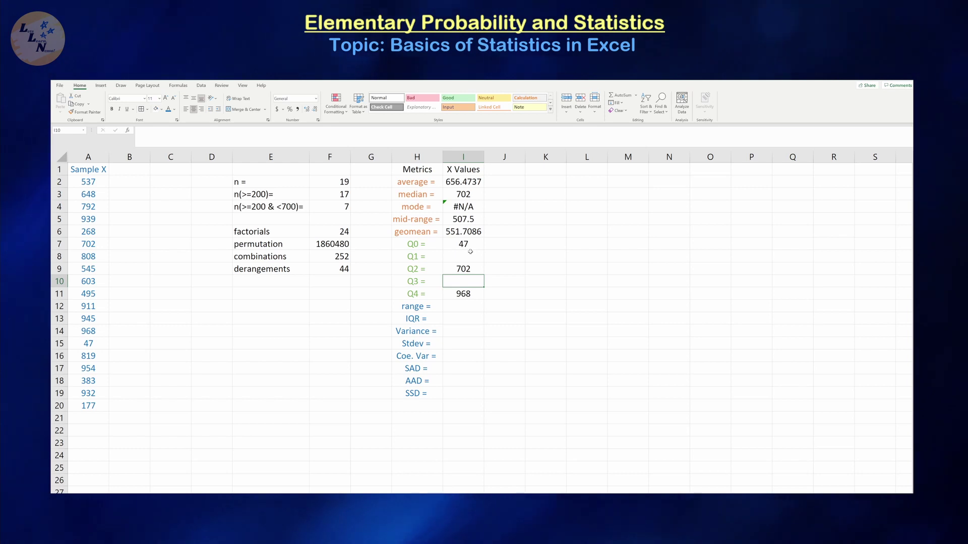
pyautogui.write('=quartile.exc(')
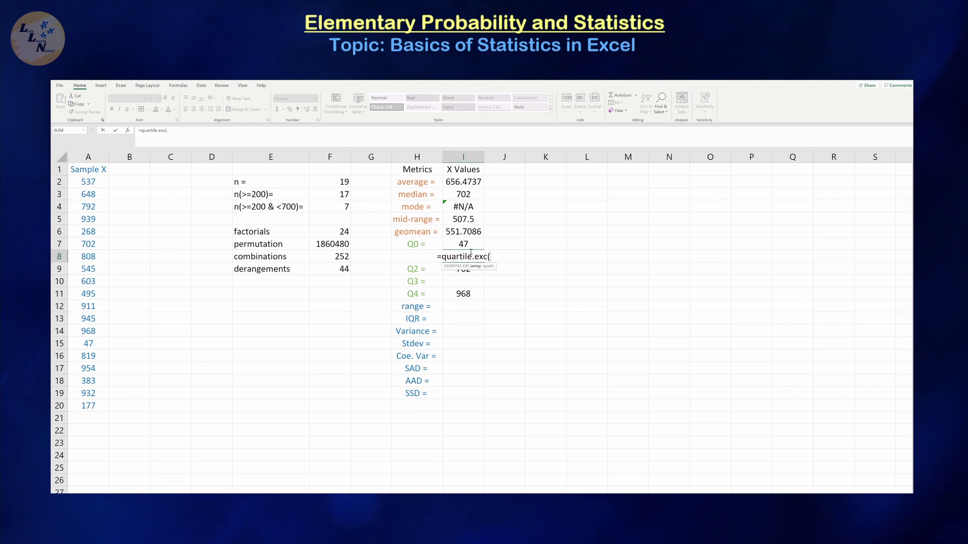
pyautogui.write('A:A,')
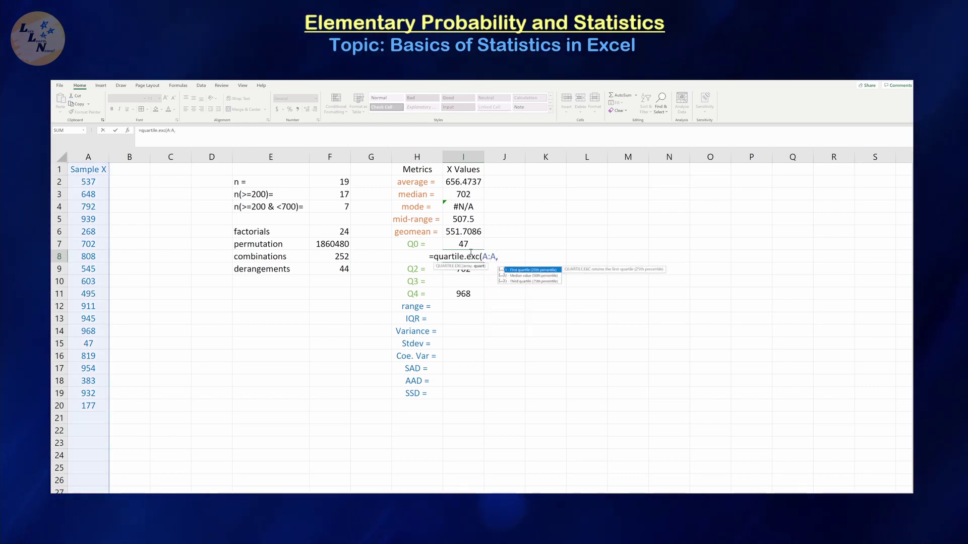
pyautogui.write('1')
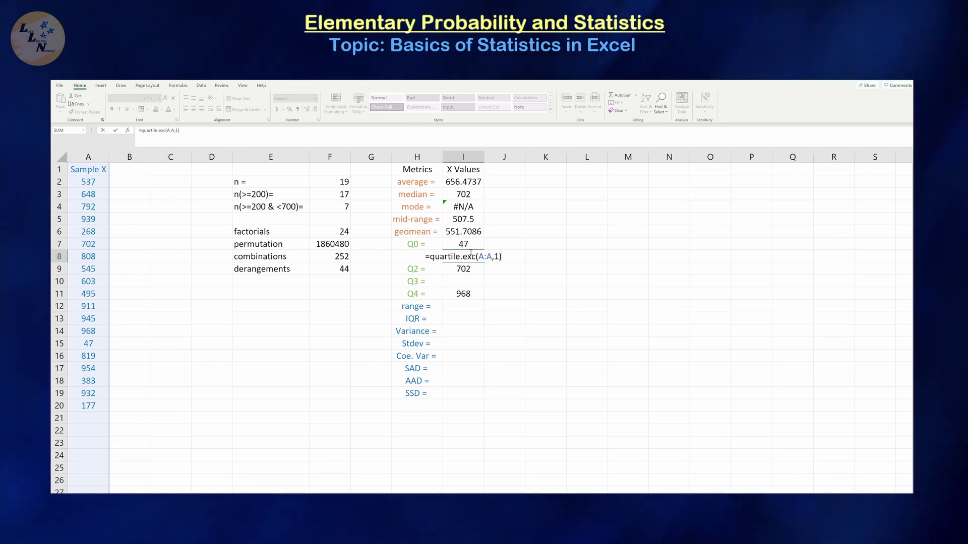
pyautogui.press('Return')
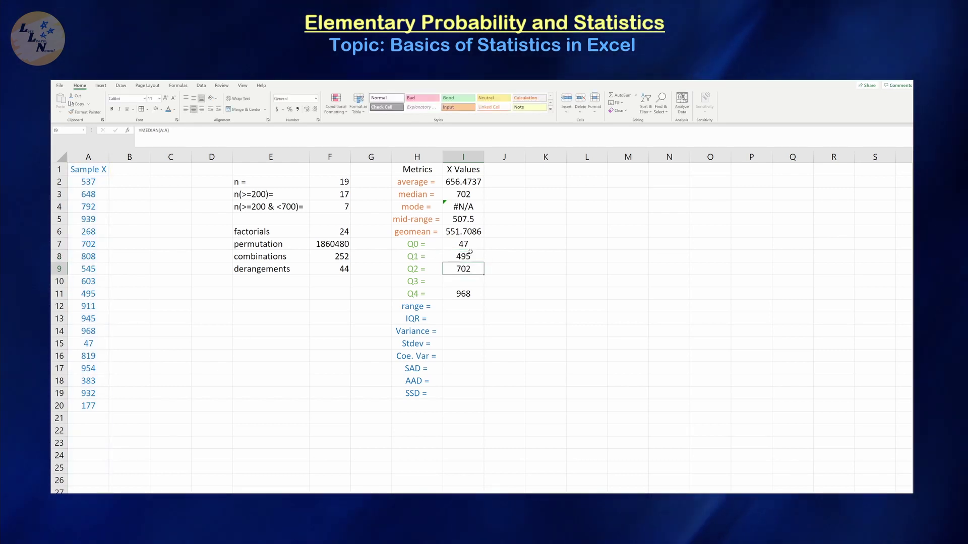
# Enter =QUARTILE.EXC(A:A,3) in I10 for Q3, giving 932, and check it in the formula bar.
pyautogui.click(470, 281)
pyautogui.write('=quarti')
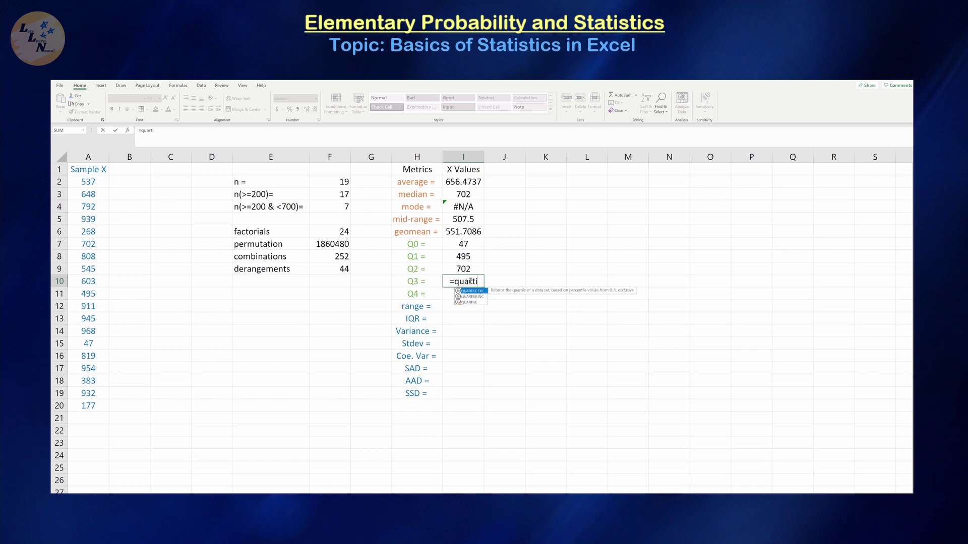
pyautogui.write('le.exc(')
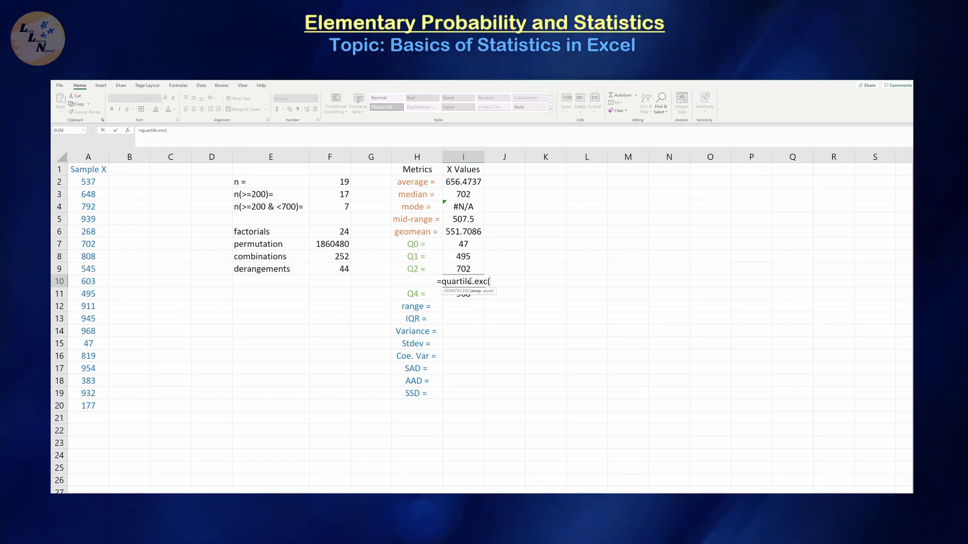
pyautogui.write('A:A,3)')
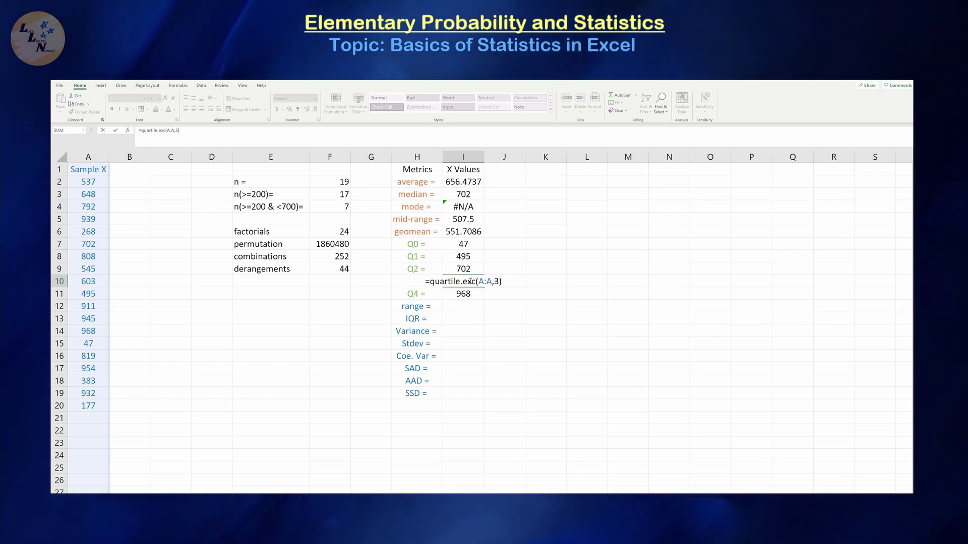
pyautogui.hotkey('ctrl', 'Return')
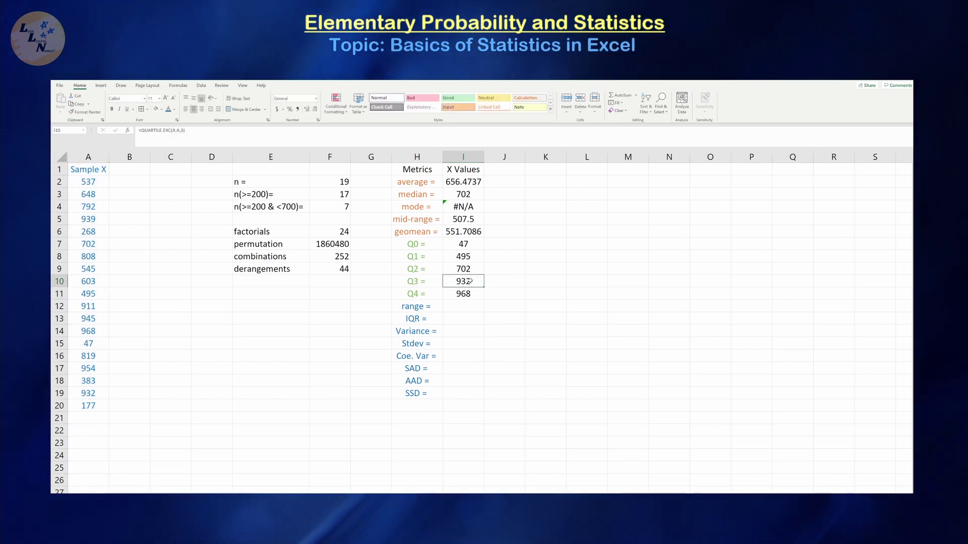
pyautogui.click(186, 129)
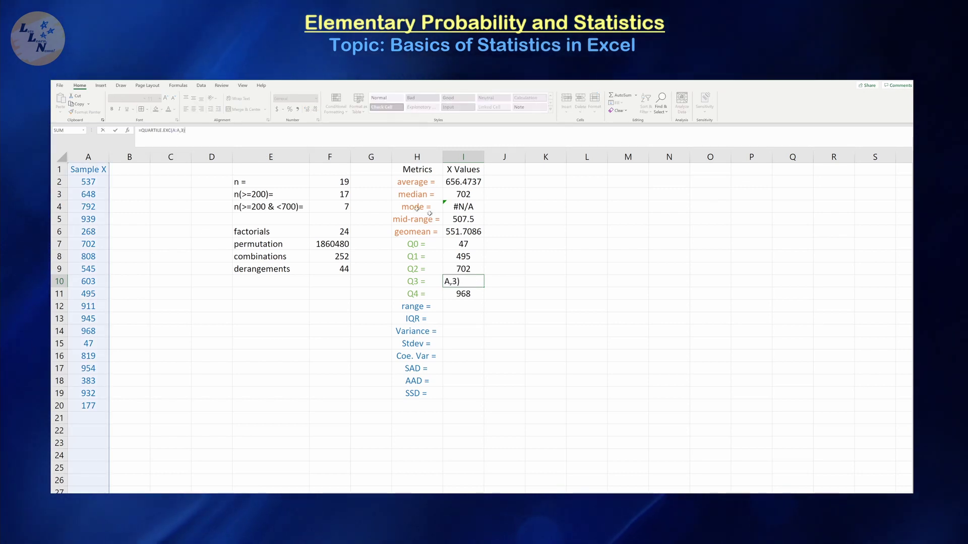
pyautogui.click(532, 281)
# Begin the formula =QUARTILE.EXC(A:A, in K10, leaving the quartile argument unfilled.
pyautogui.write('=')
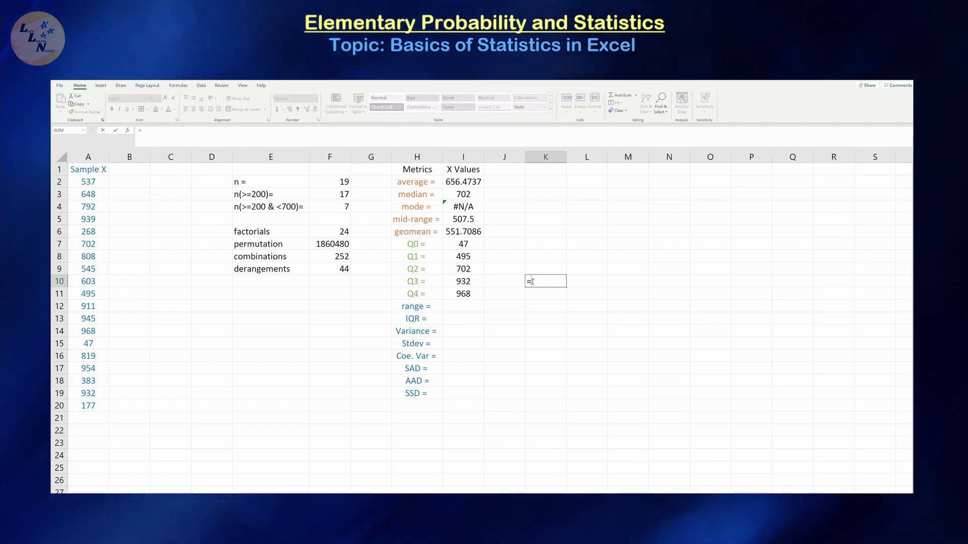
pyautogui.write('quartile')
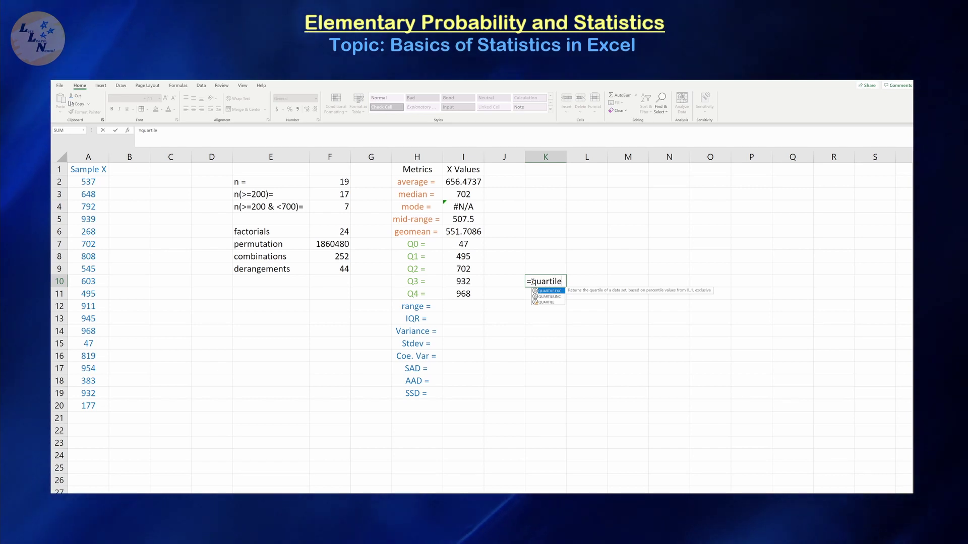
pyautogui.write('.exc(A:A,')
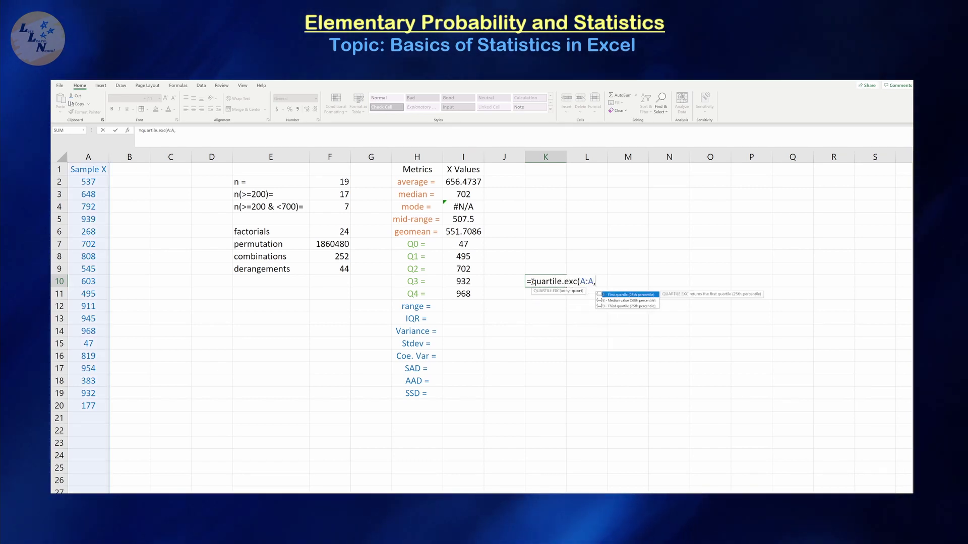